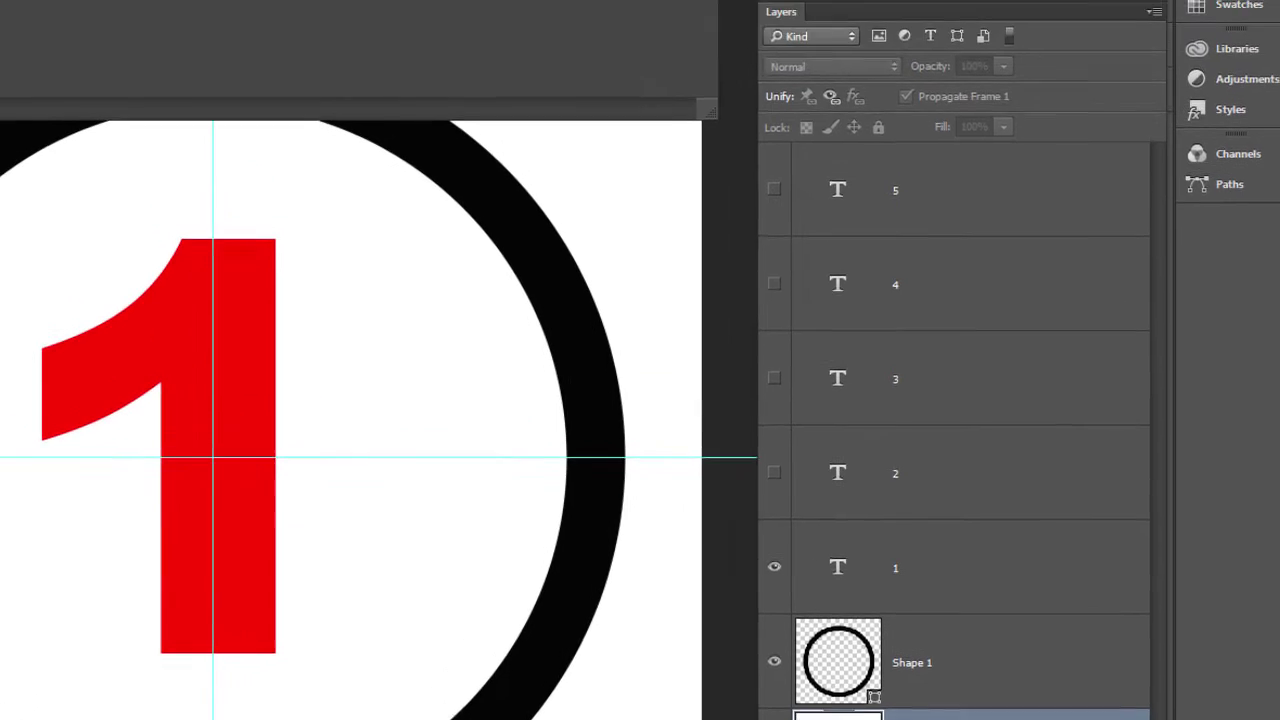
Convert each layer into its own animation frame with Make Frames From Layers
left_click(738, 86)
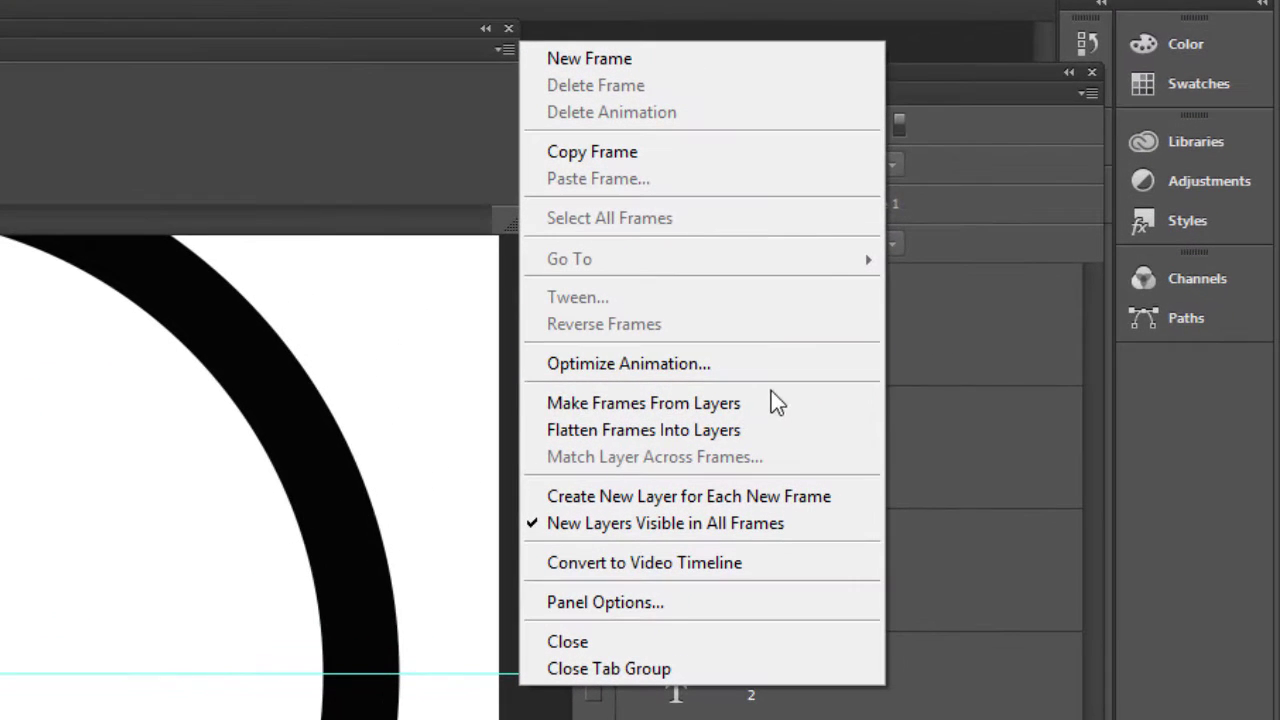
left_click(785, 407)
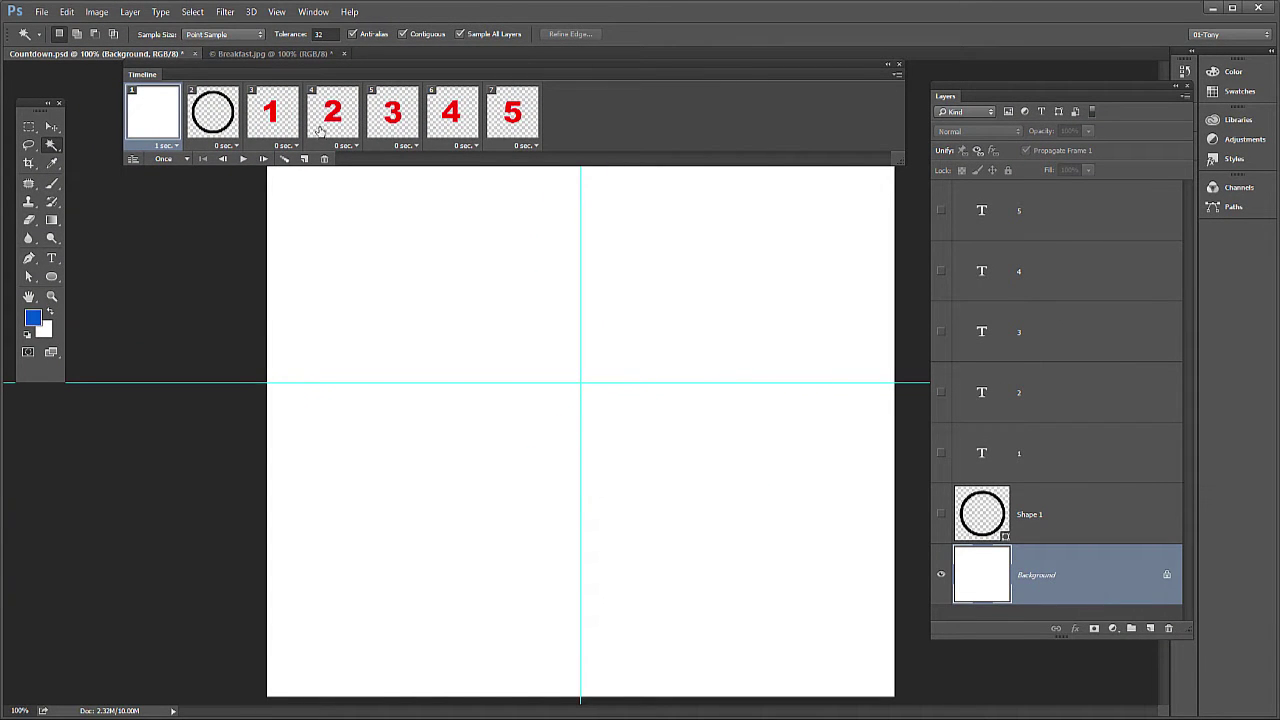
left_click(214, 118)
Preview the number 1, number 2 and circle frames, then show the ring in frame 1
left_click(286, 117)
left_click(326, 118)
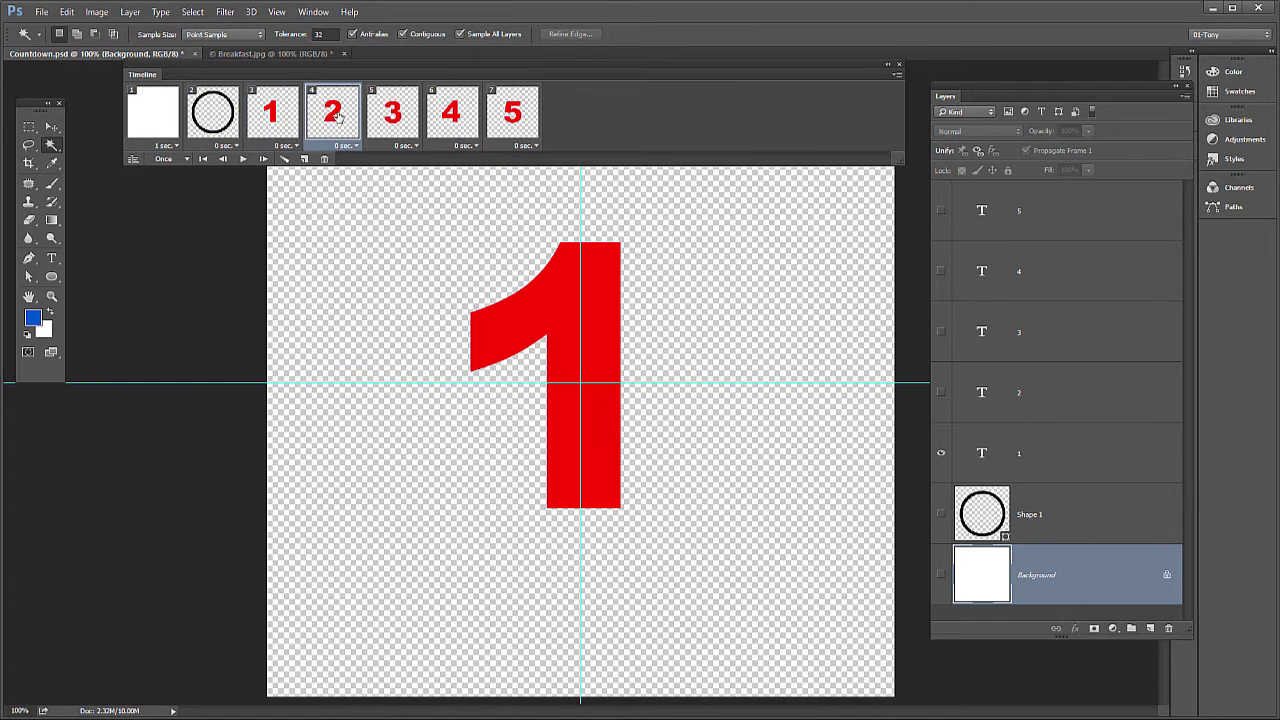
left_click(224, 113)
left_click(139, 114)
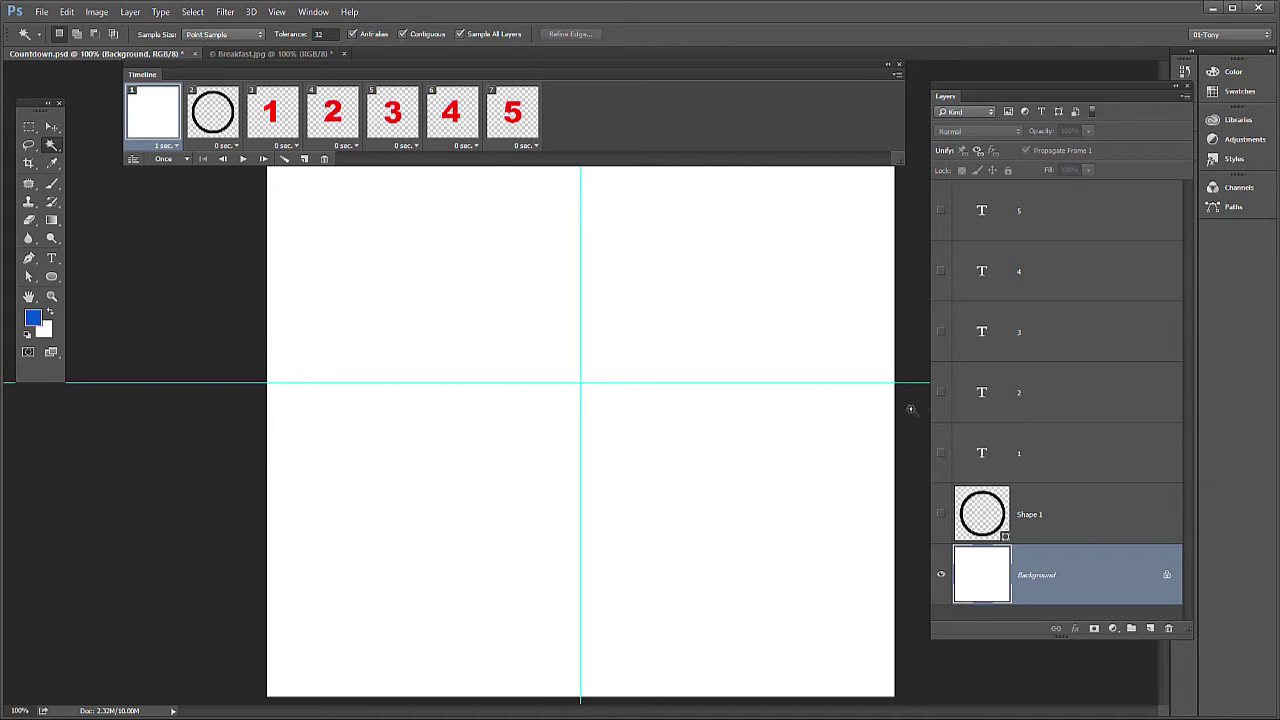
left_click(941, 516)
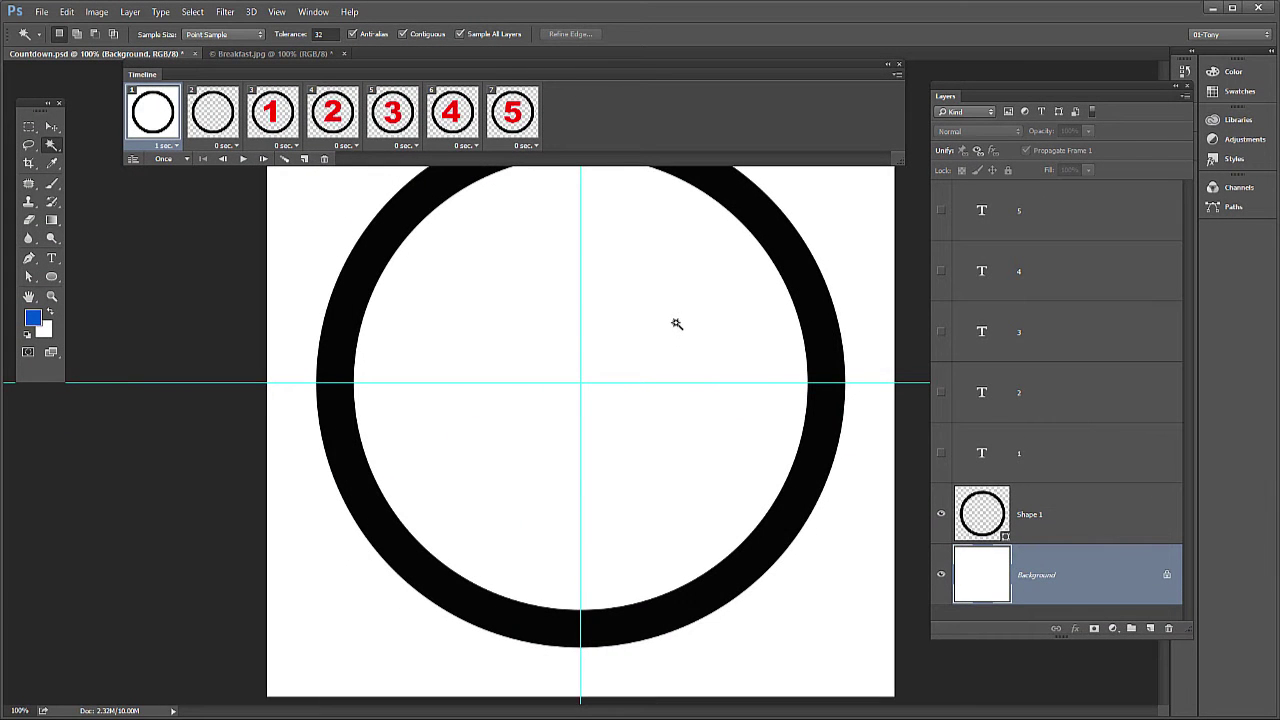
Select the circle's white interior with the Magic Wand and add it as a layer mask
left_click(676, 323)
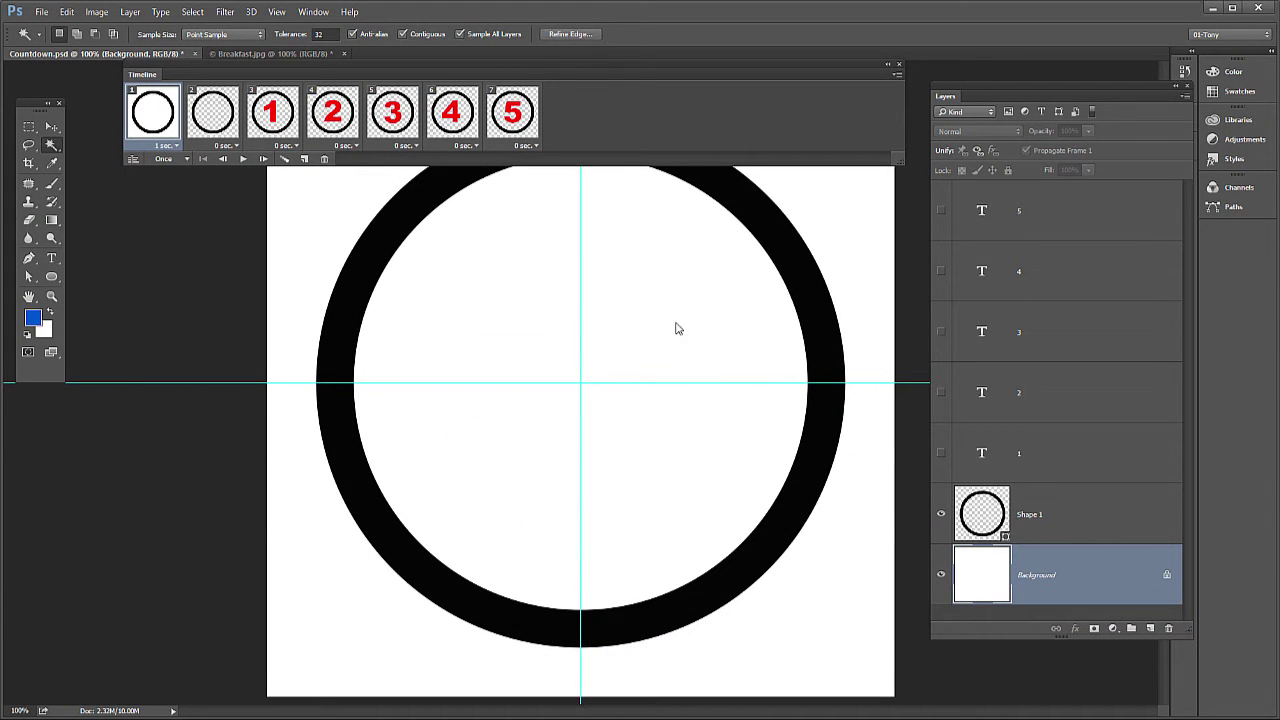
left_click(1095, 630)
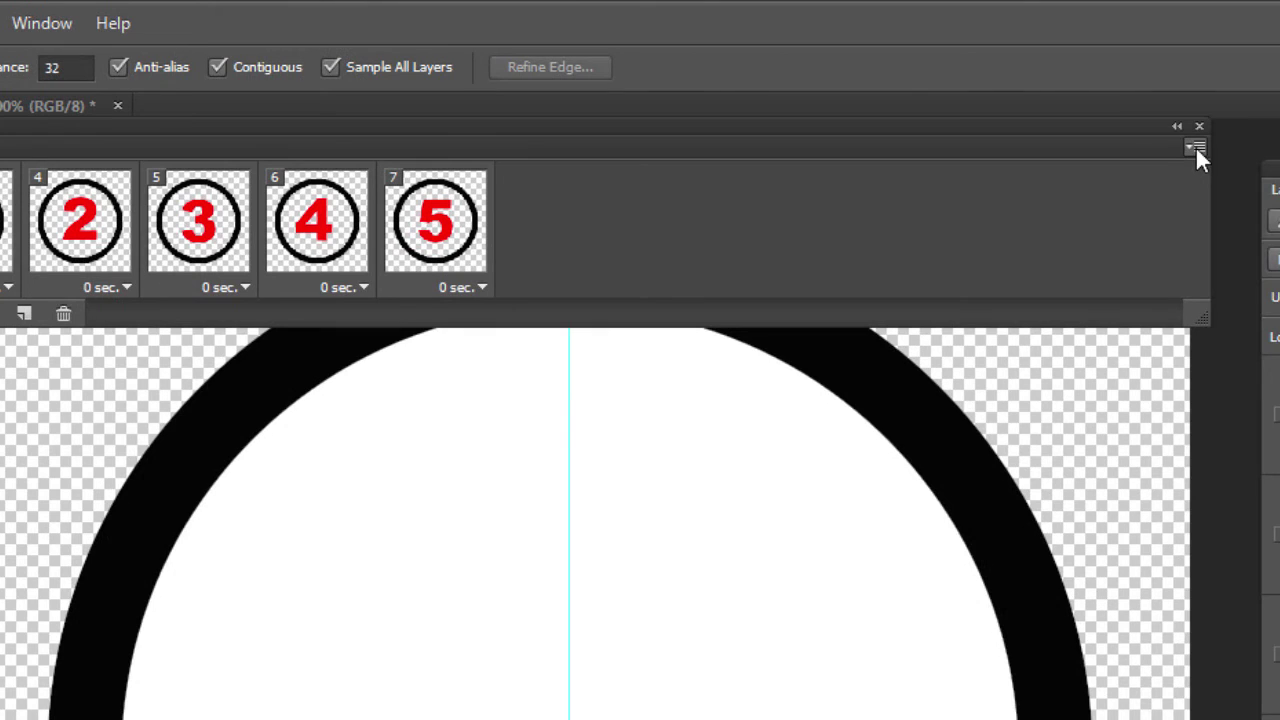
Match the masked layer's position, visibility and style across all frames
left_click(1195, 146)
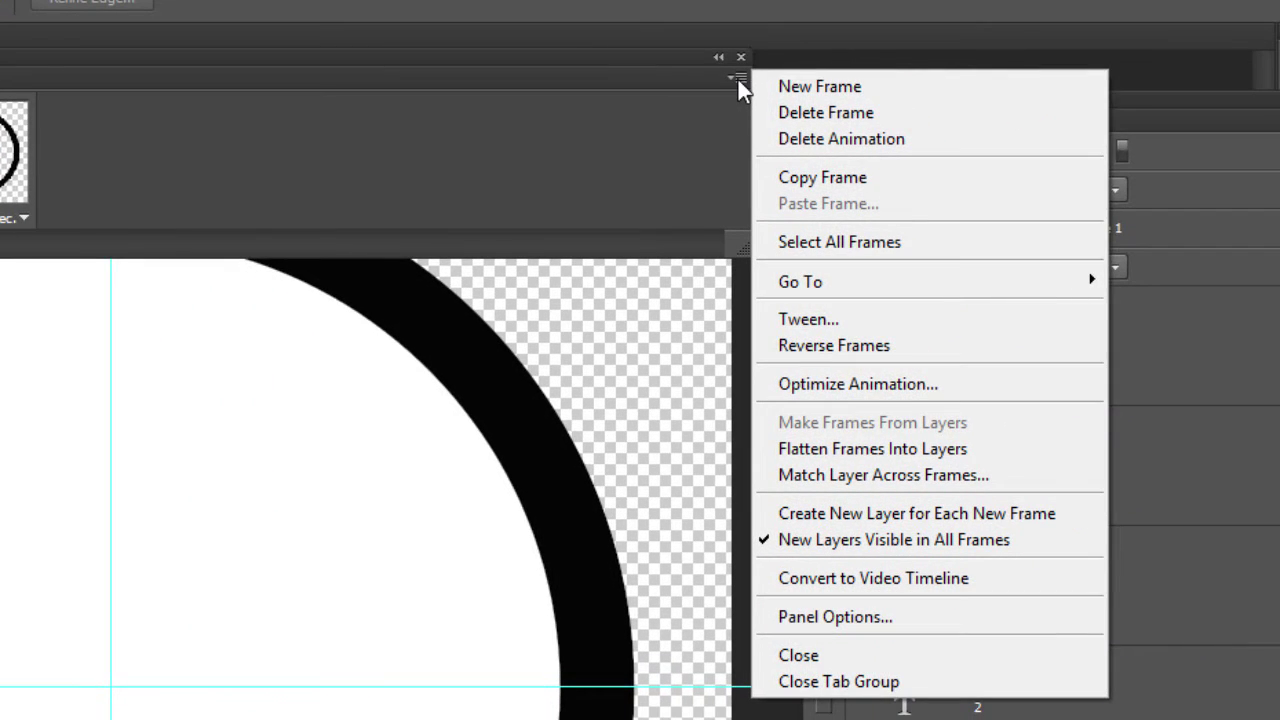
left_click(990, 479)
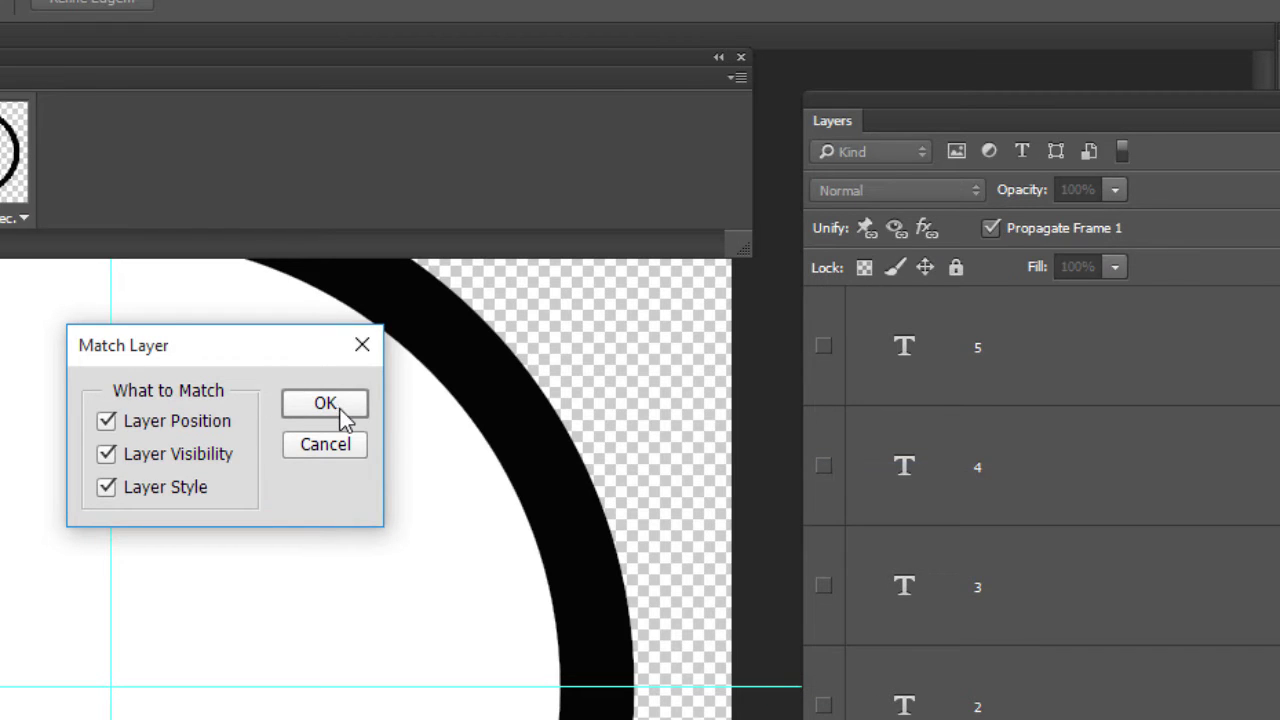
left_click(340, 408)
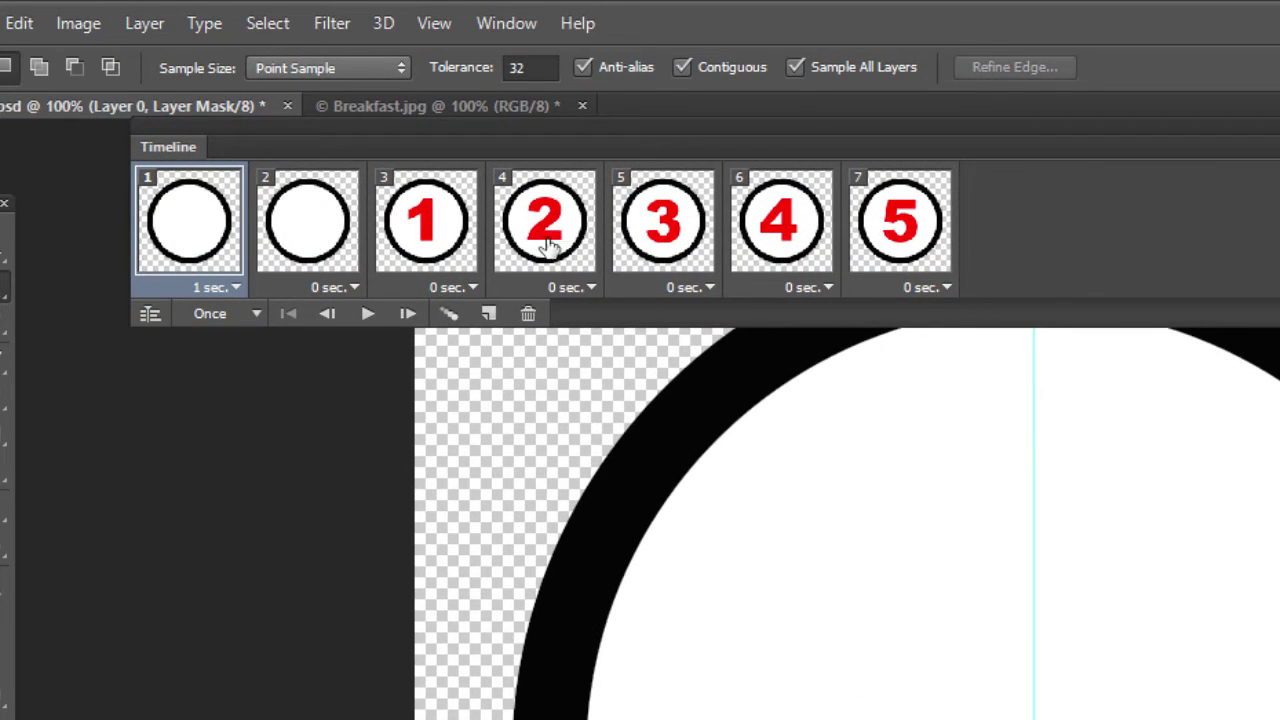
Delete the first two ring frames, leaving frames numbered 1 to 5
left_click(298, 228, "shift")
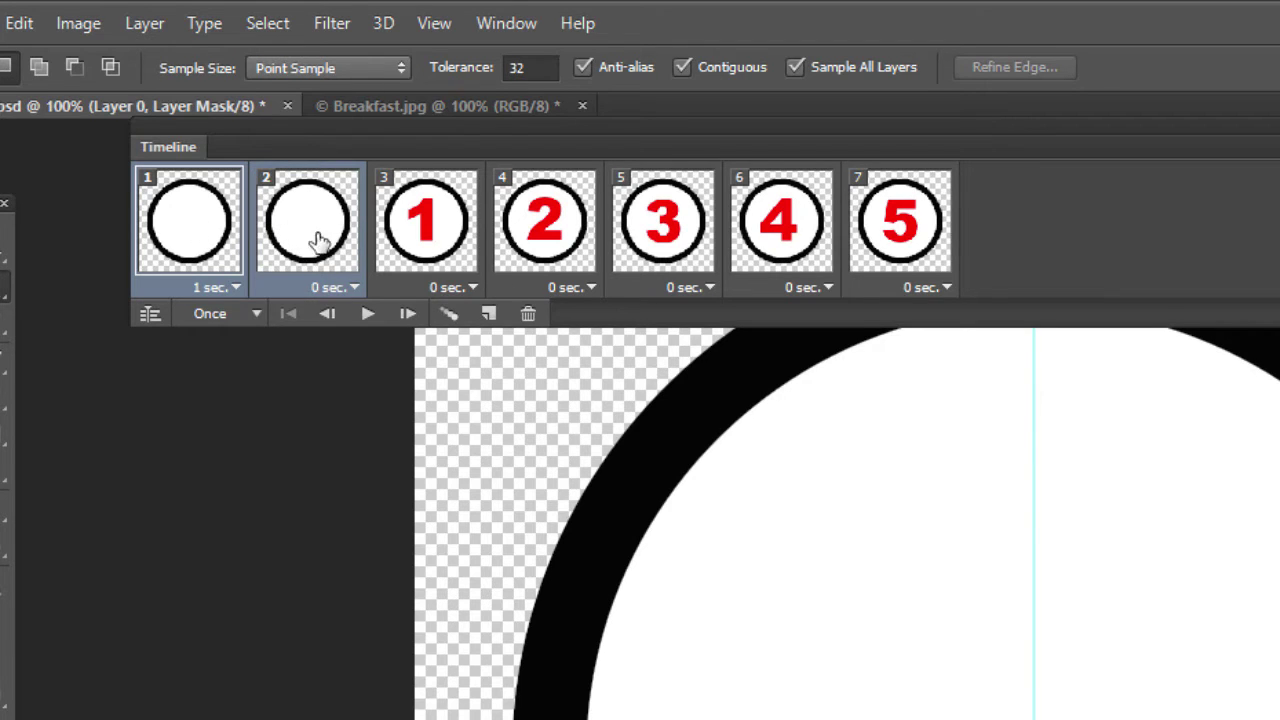
left_click(528, 316)
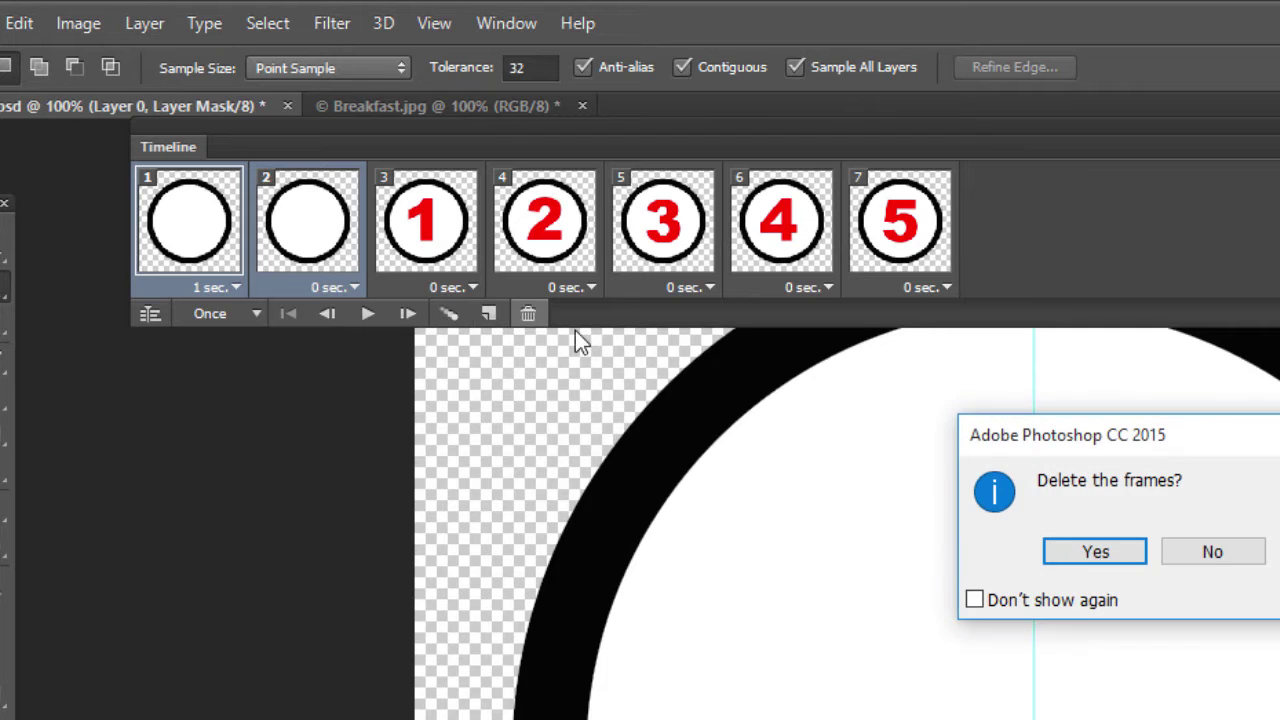
left_click(1125, 549)
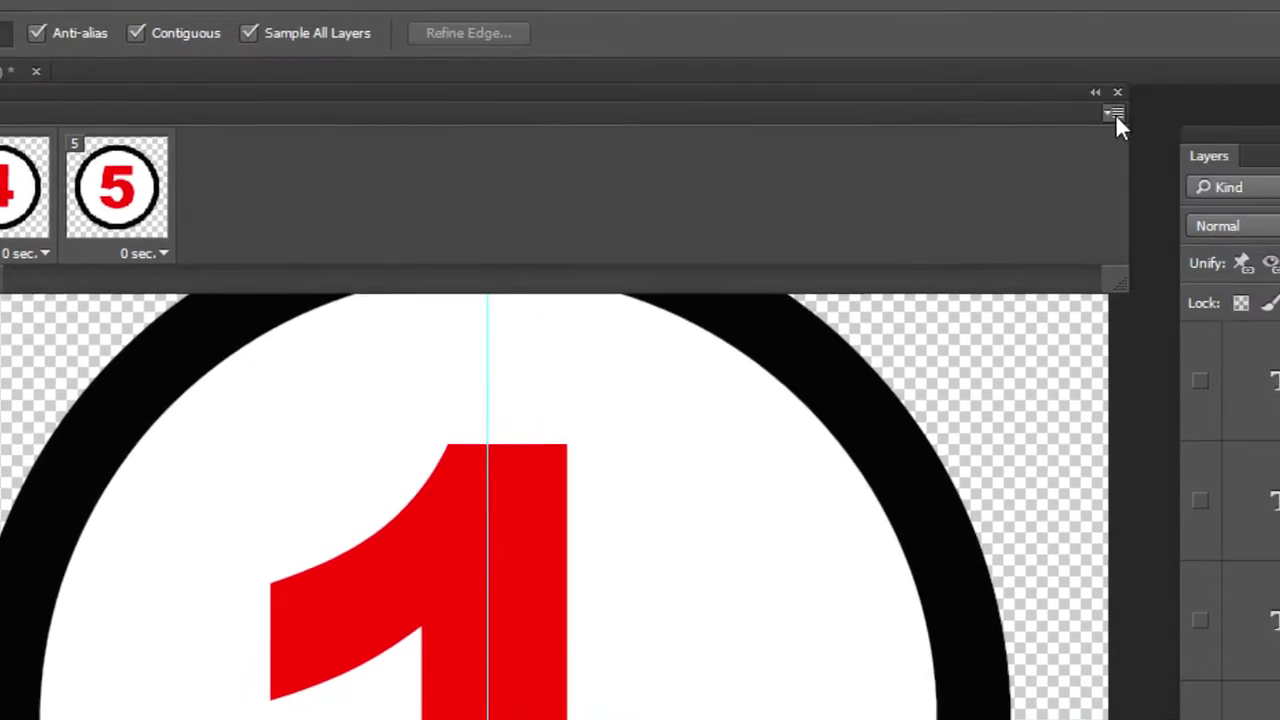
Reverse the frame order so it counts down from 5, and preview it
left_click(1115, 113)
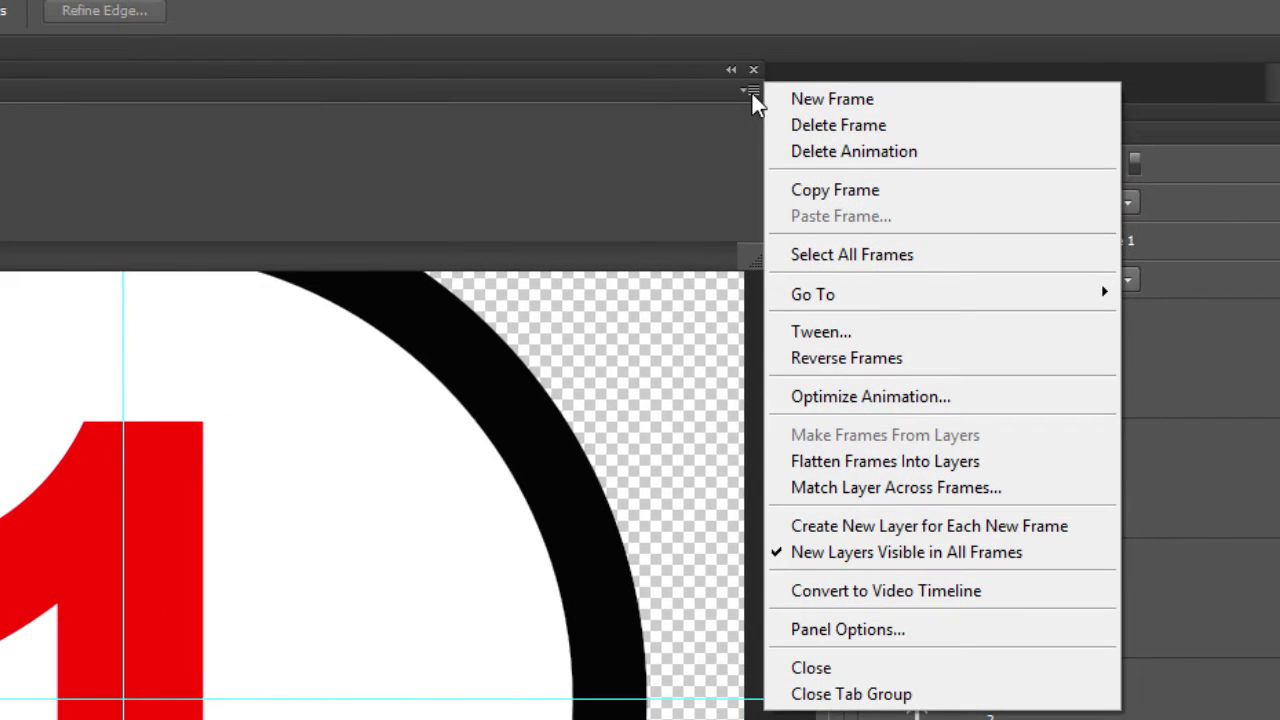
left_click(918, 360)
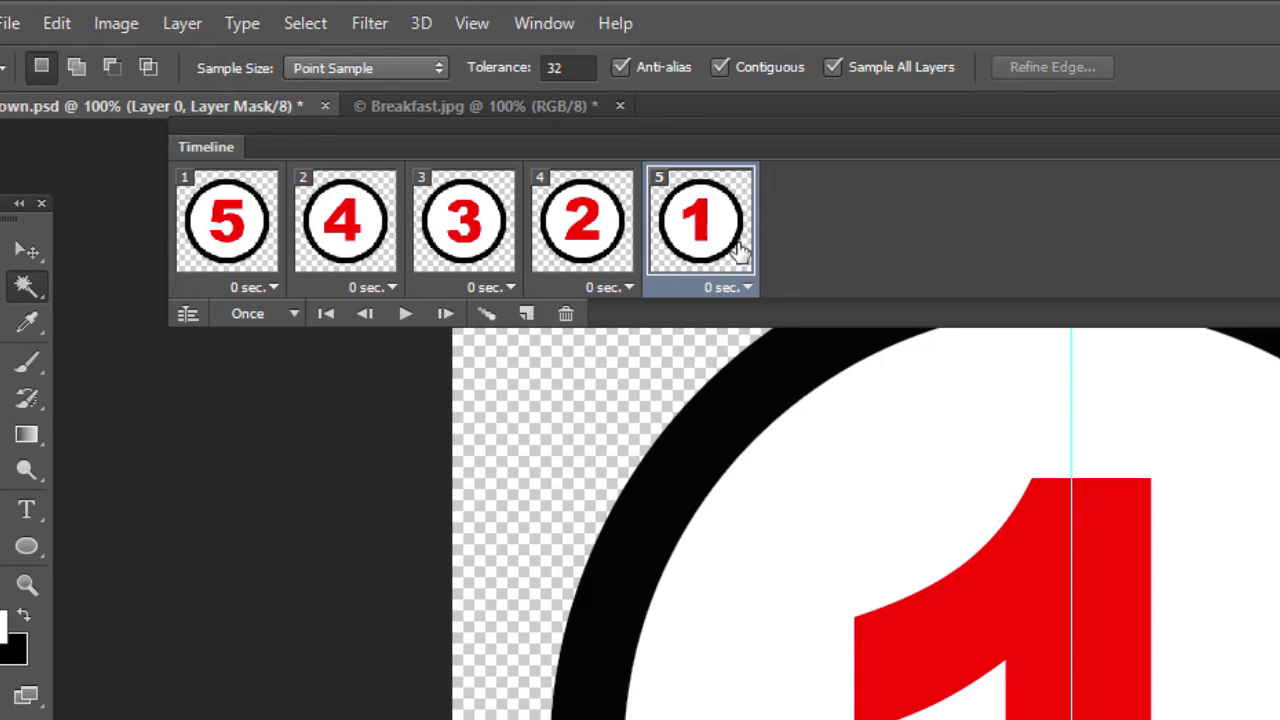
left_click(404, 315)
Set all five frames to a 1-second delay and play the countdown
left_click(228, 230, "shift")
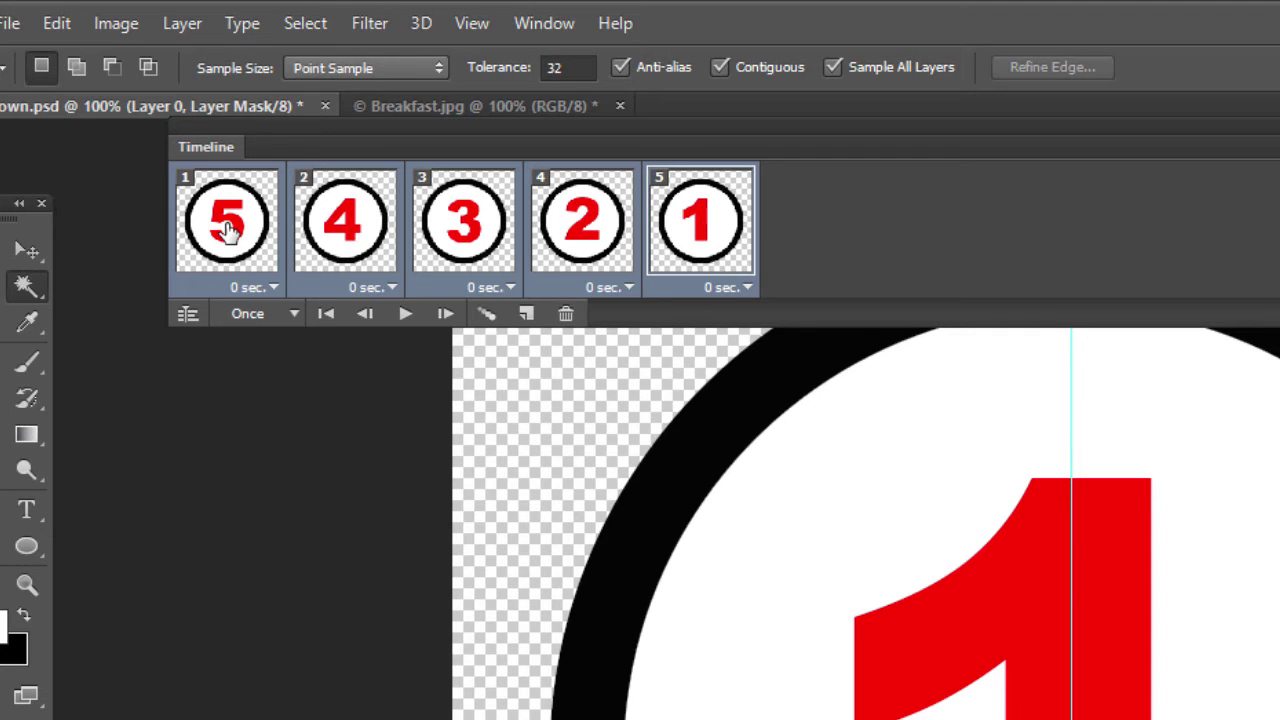
left_click(393, 290)
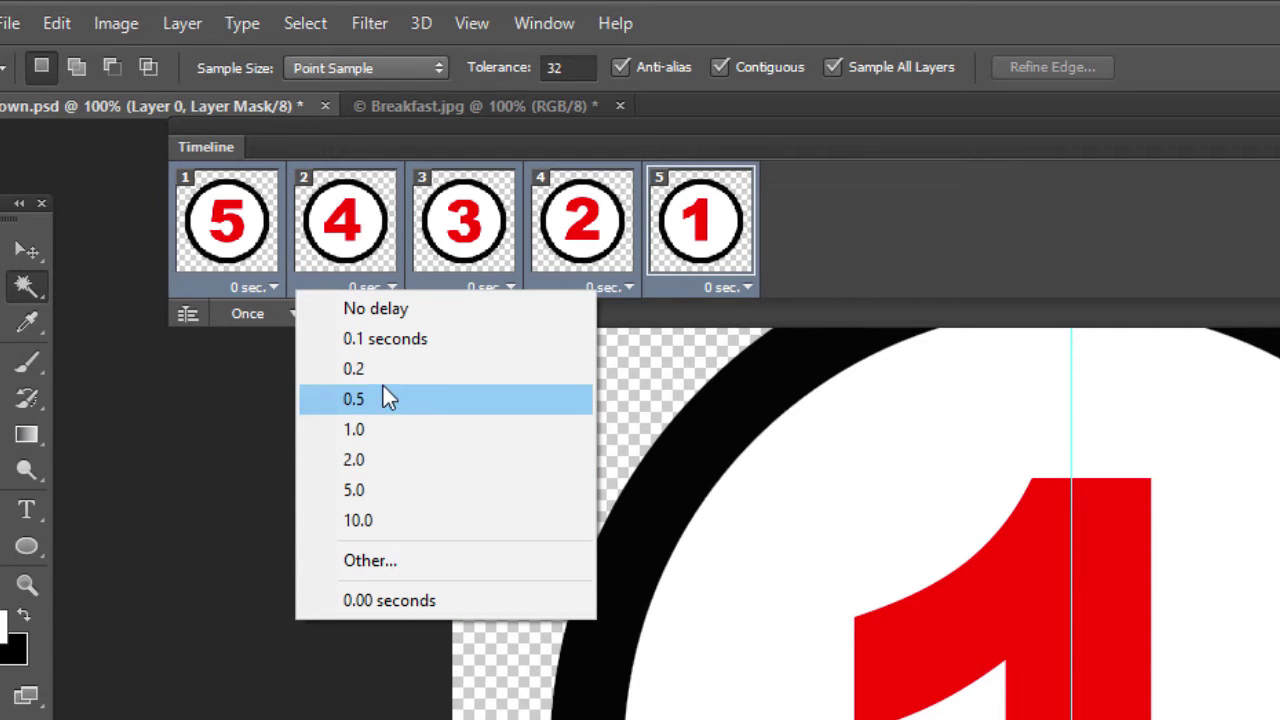
left_click(388, 432)
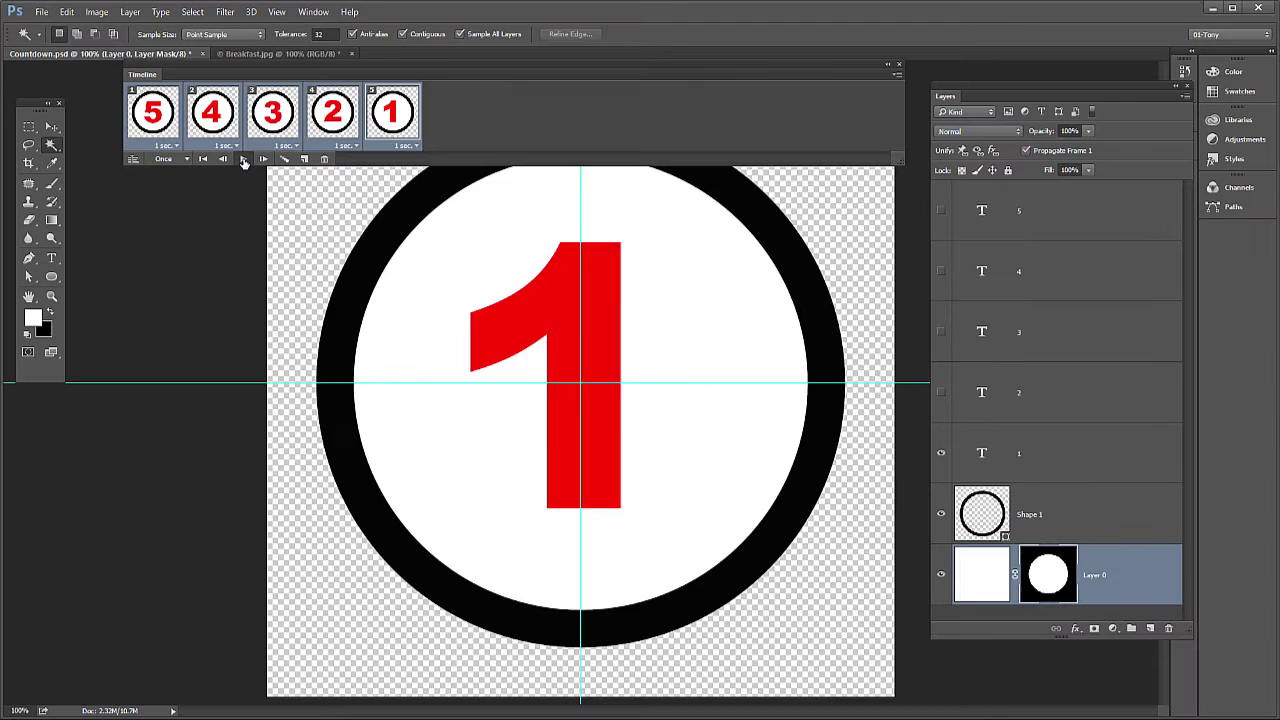
left_click(343, 252)
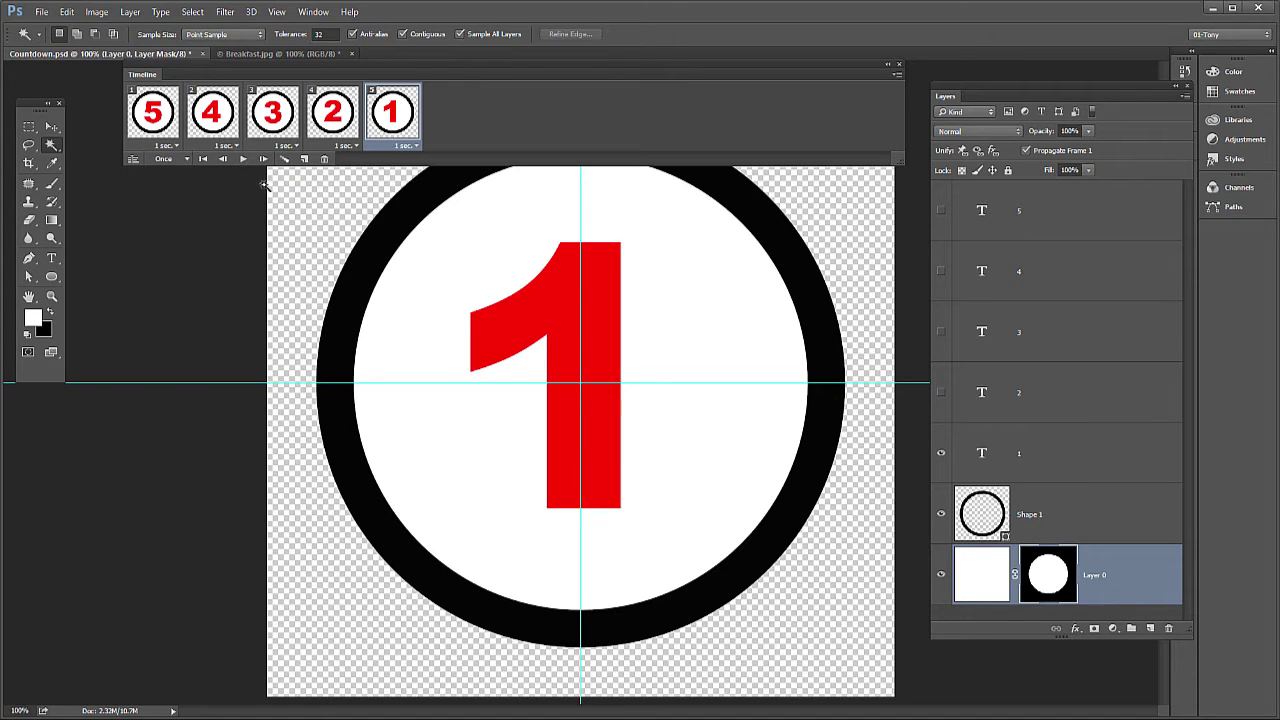
Save the countdown animation with File > Export > Save for Web (Legacy)
left_click(42, 12)
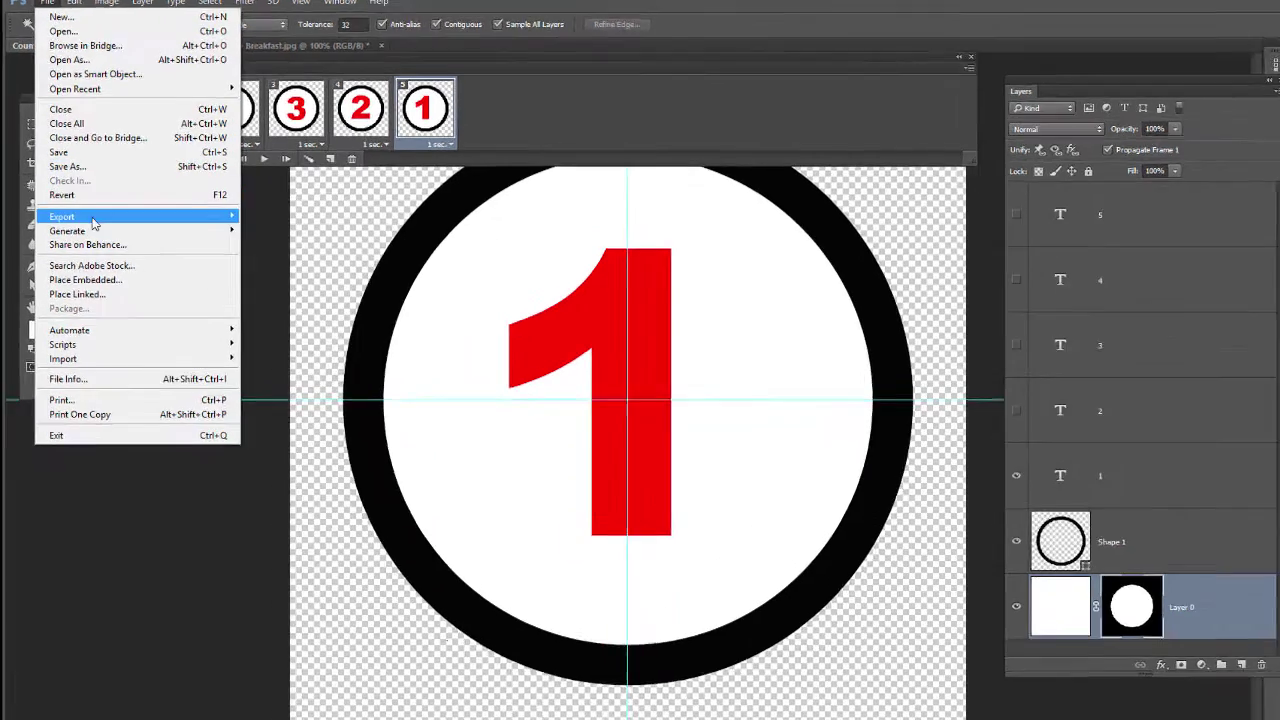
mouse_move(87, 217)
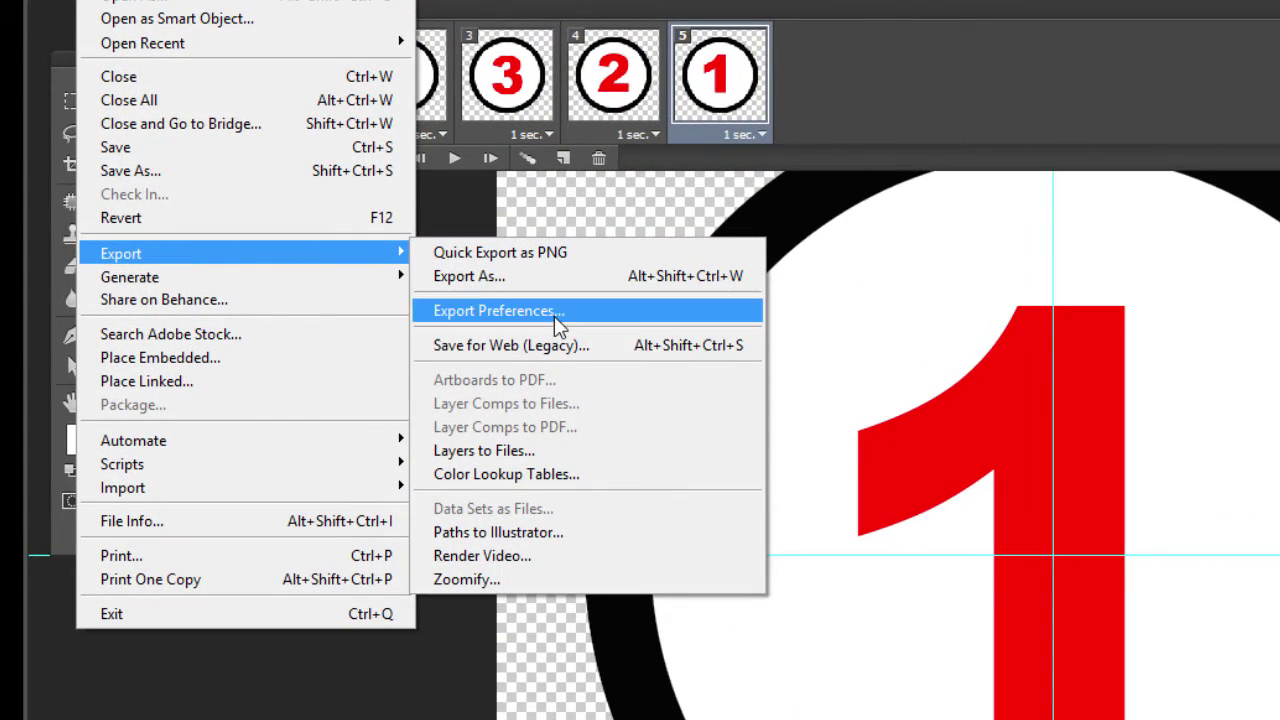
left_click(614, 358)
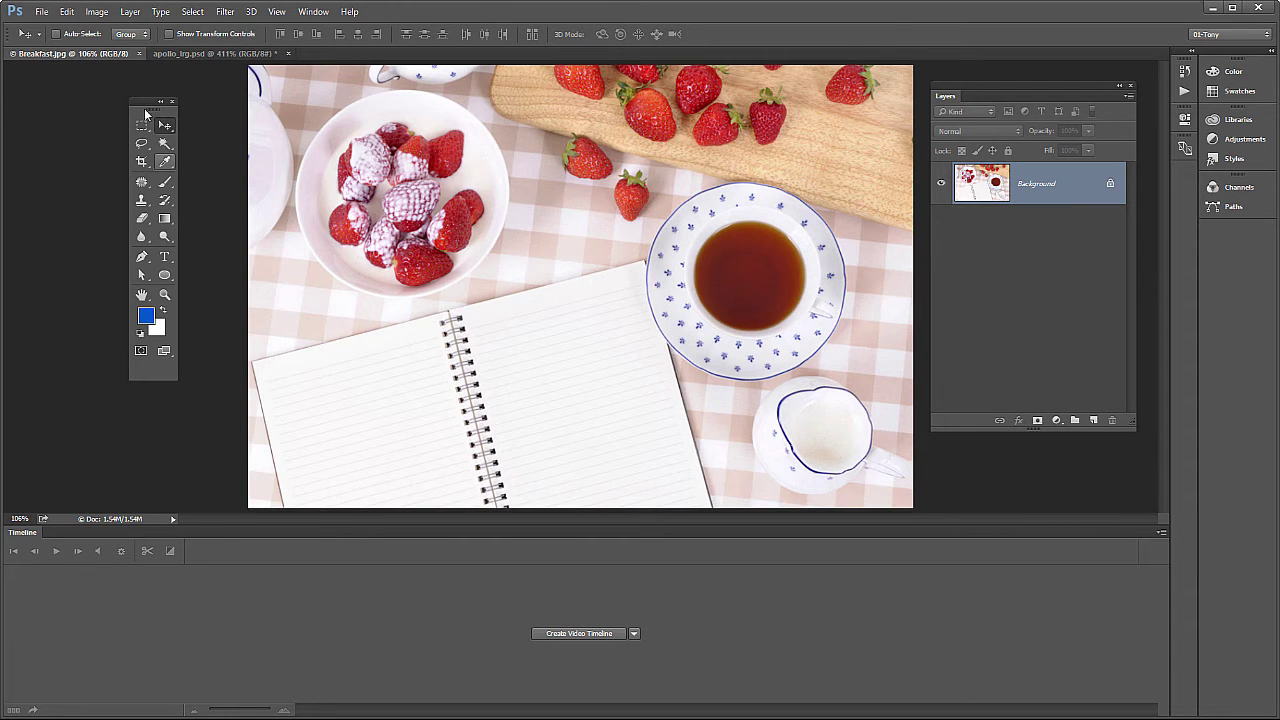
Create a video timeline for Breakfast.jpg, turning its background into a Layer 0 clip
left_click_drag(140, 103, 133, 98)
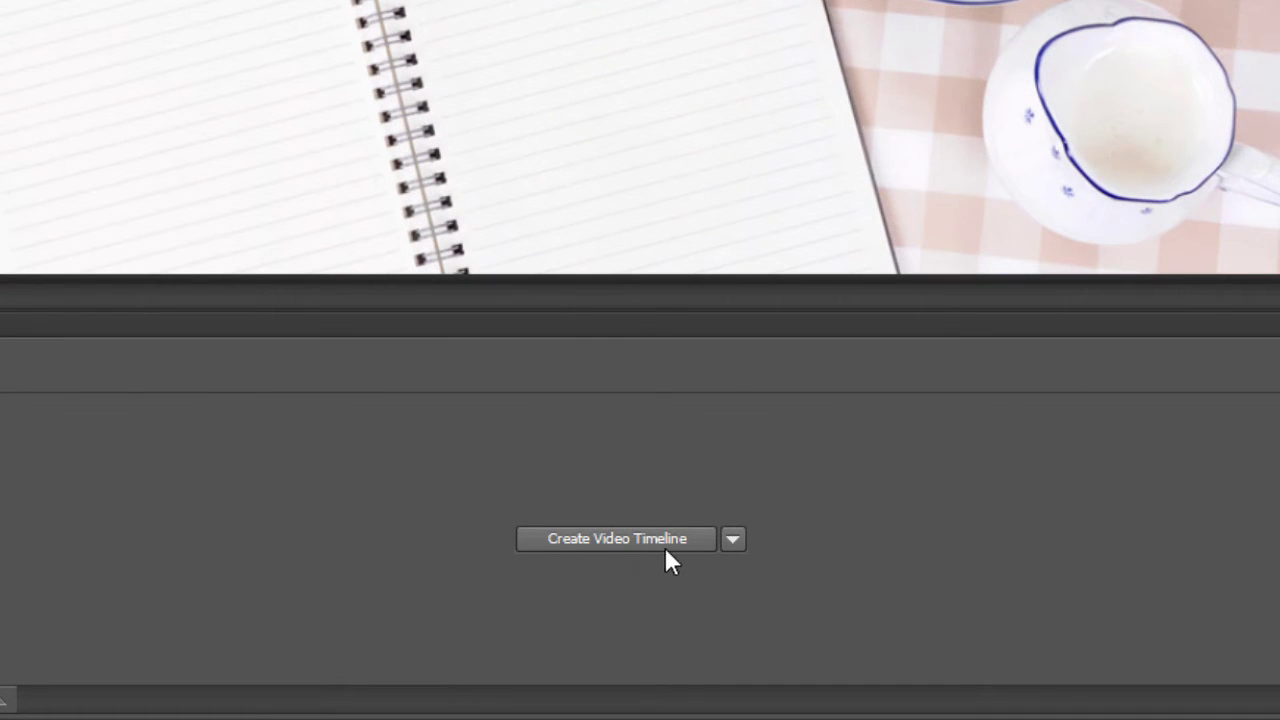
left_click(741, 547)
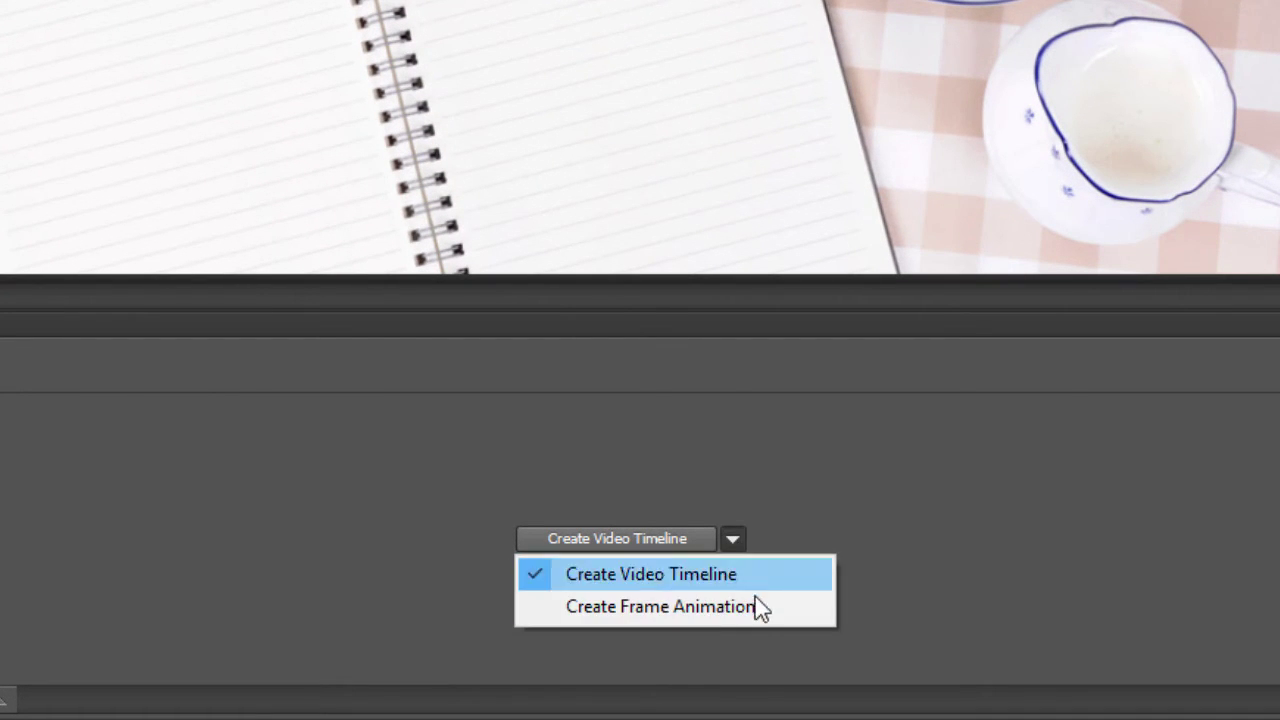
left_click(1045, 592)
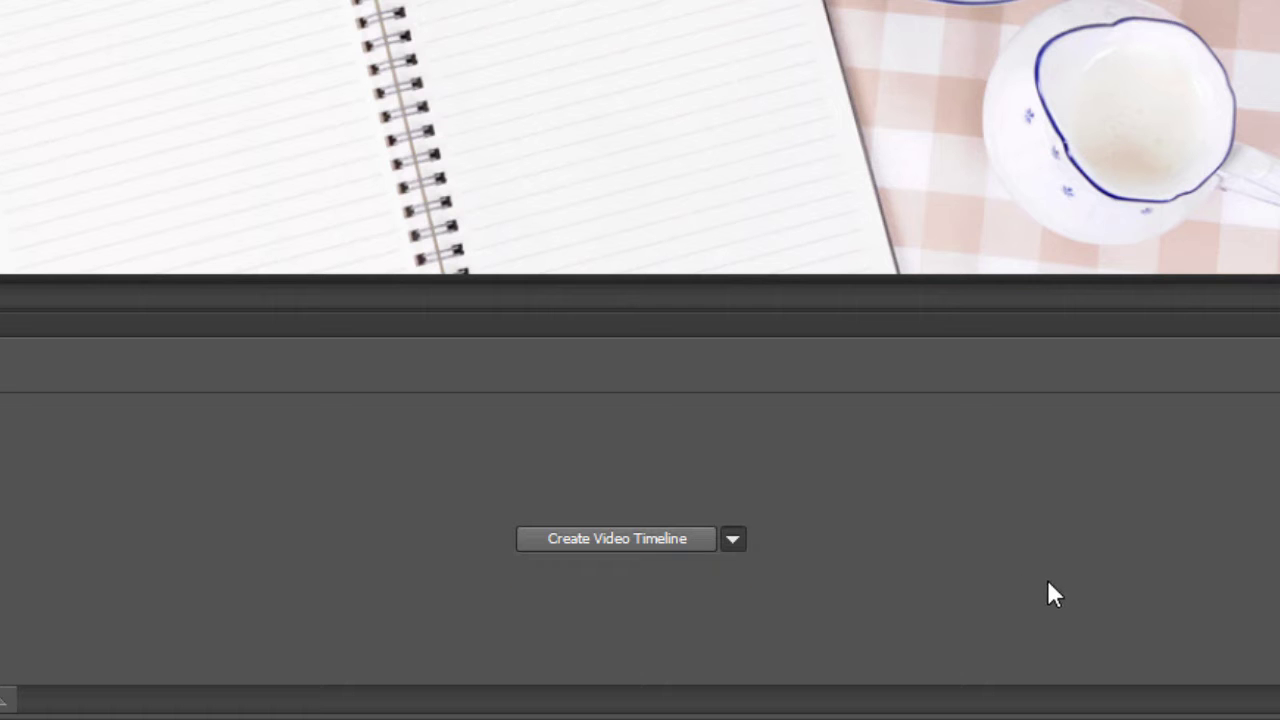
left_click(637, 540)
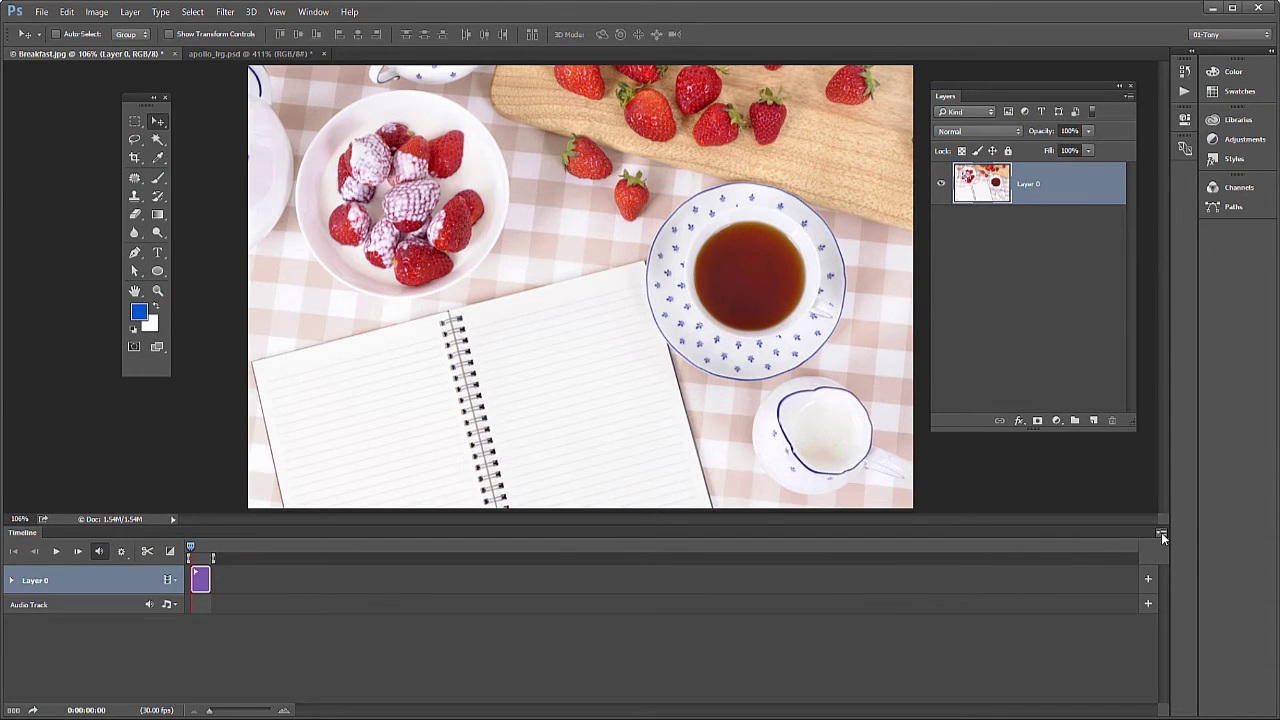
Set the timeline frame rate to 10 fps and stretch the photo clip to about 10 seconds
left_click(1160, 533)
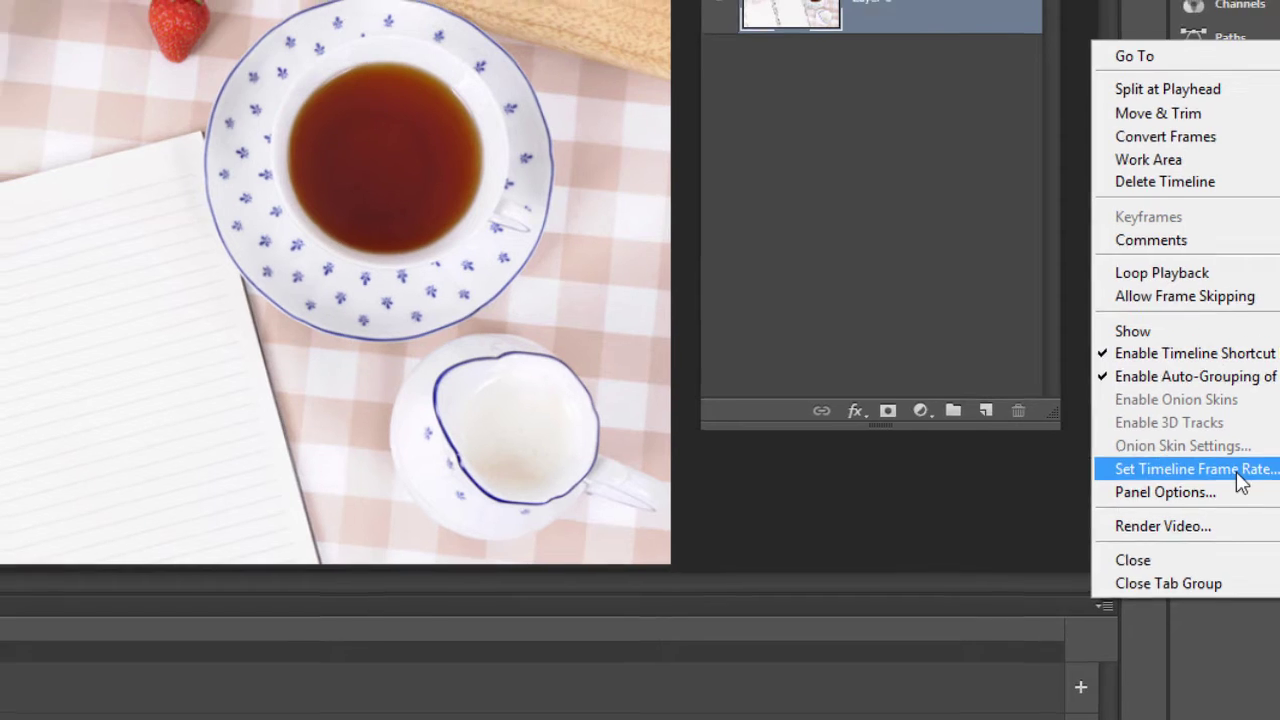
left_click(1210, 468)
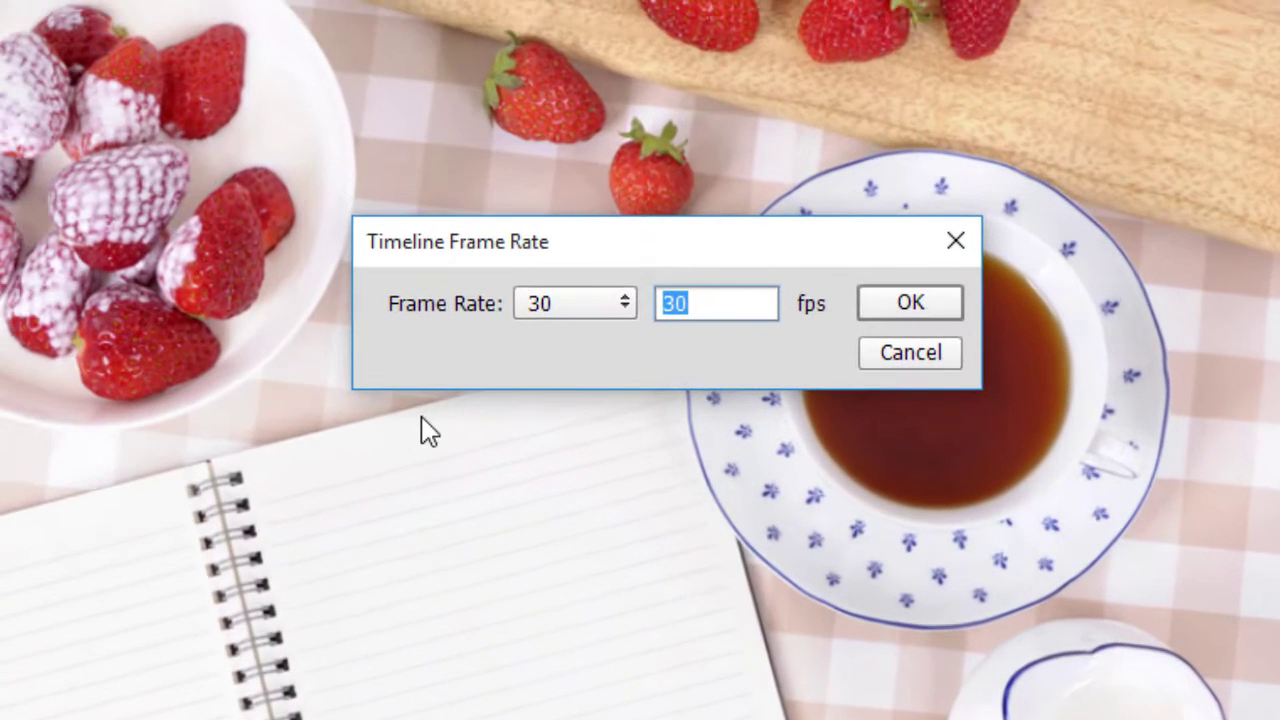
type("10")
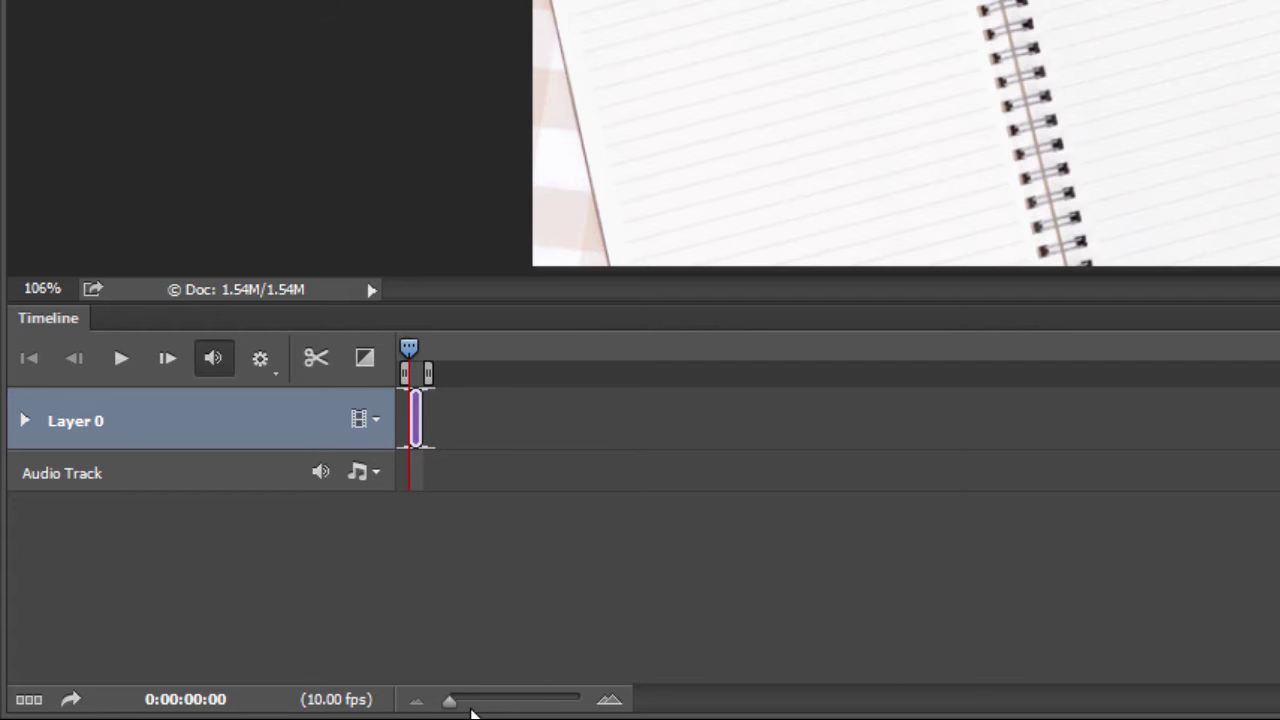
left_click_drag(451, 705, 517, 706)
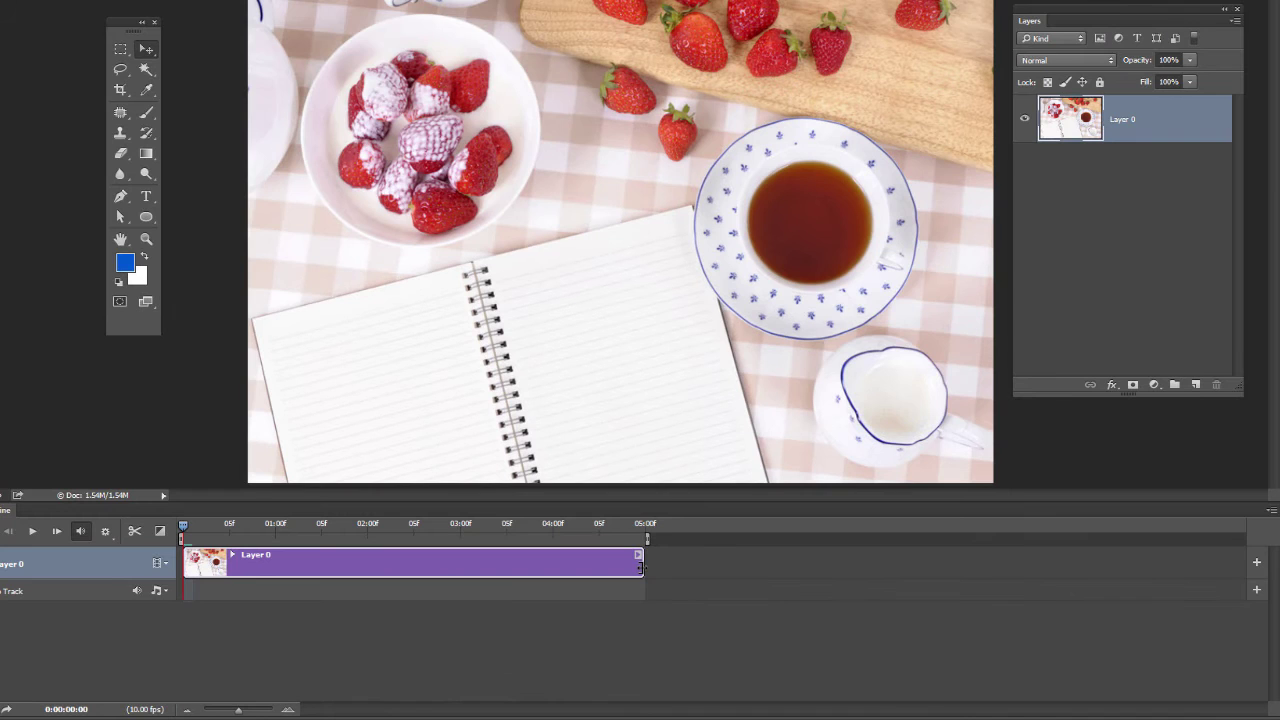
left_click_drag(640, 566, 1131, 570)
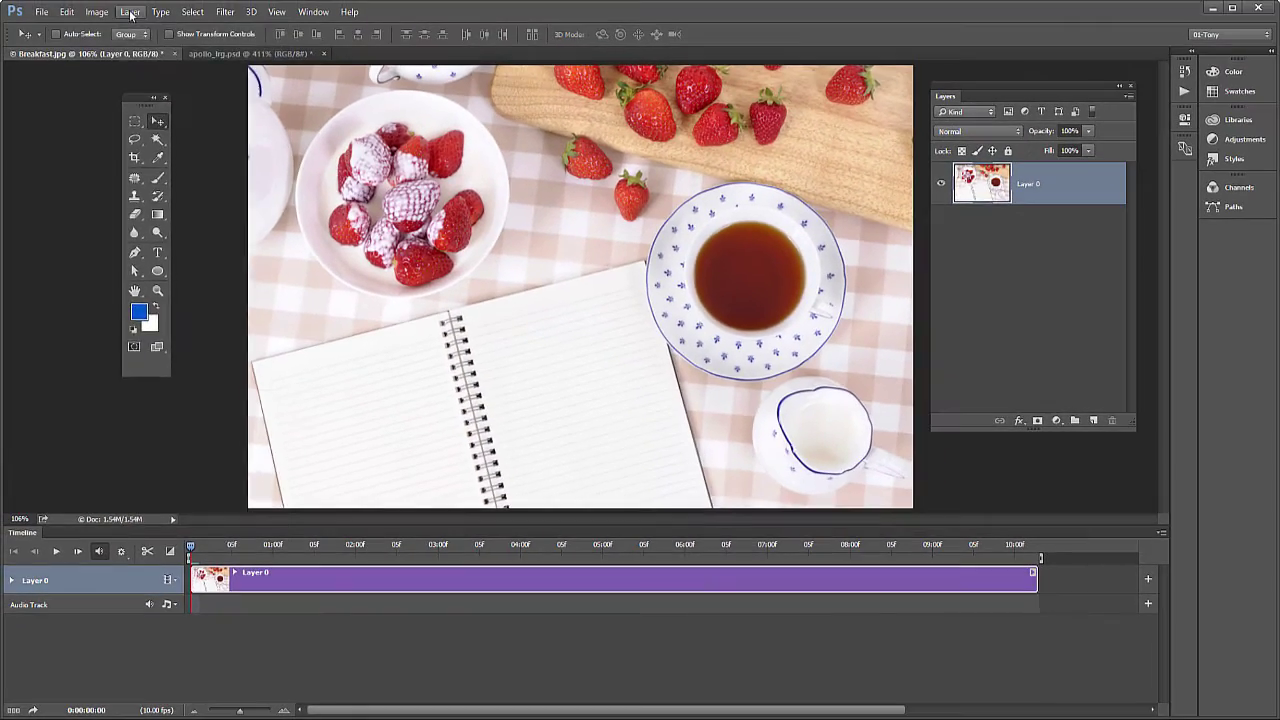
Add a new blank video layer above the photo and name it 'writing'
left_click(130, 12)
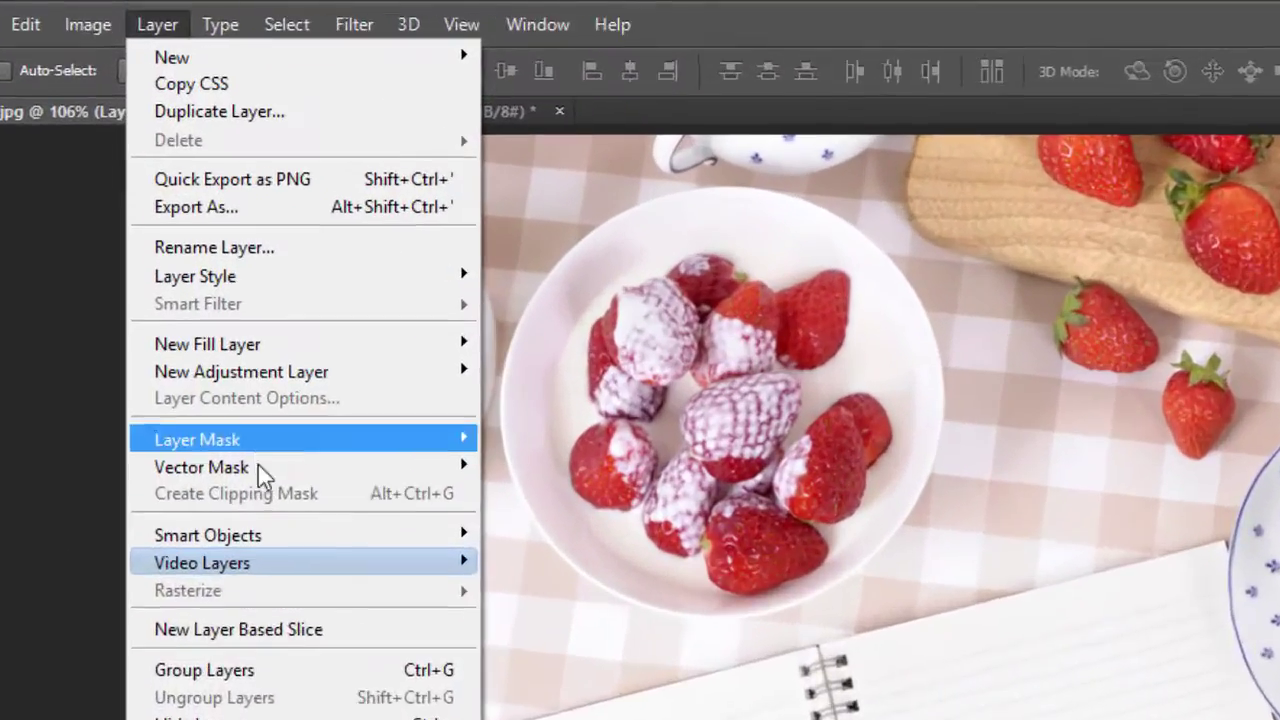
mouse_move(220, 342)
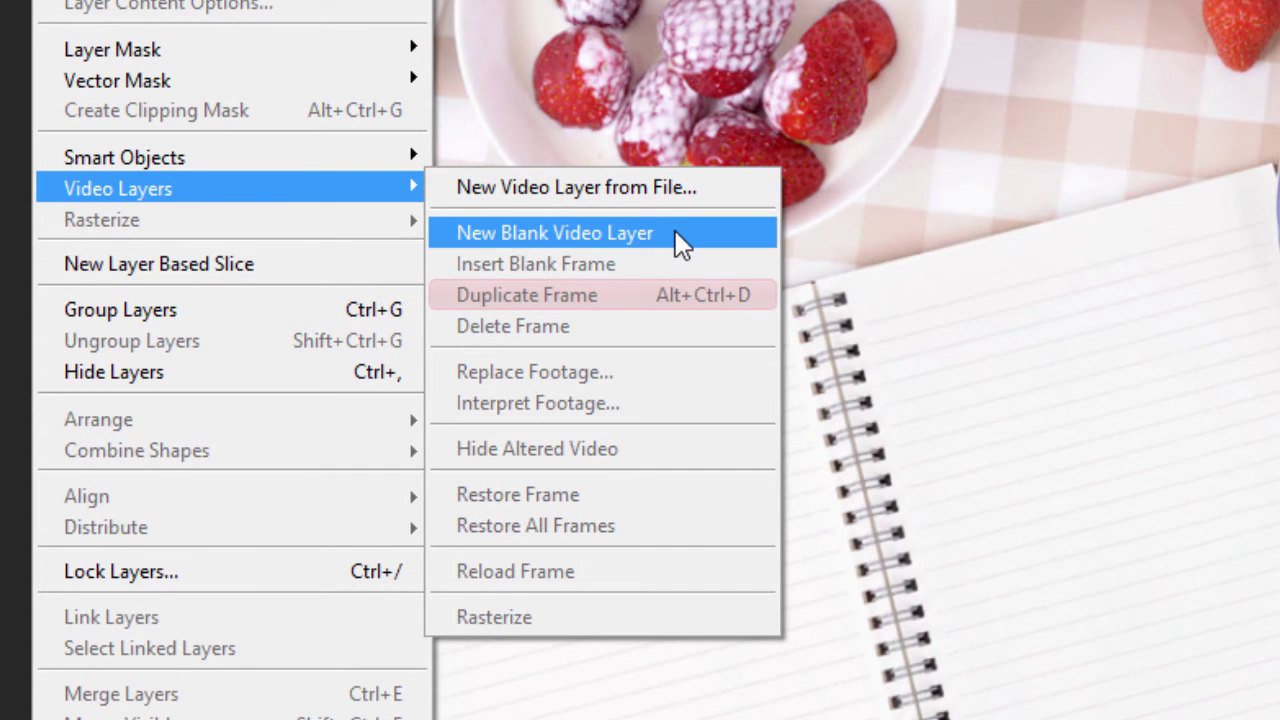
left_click(678, 245)
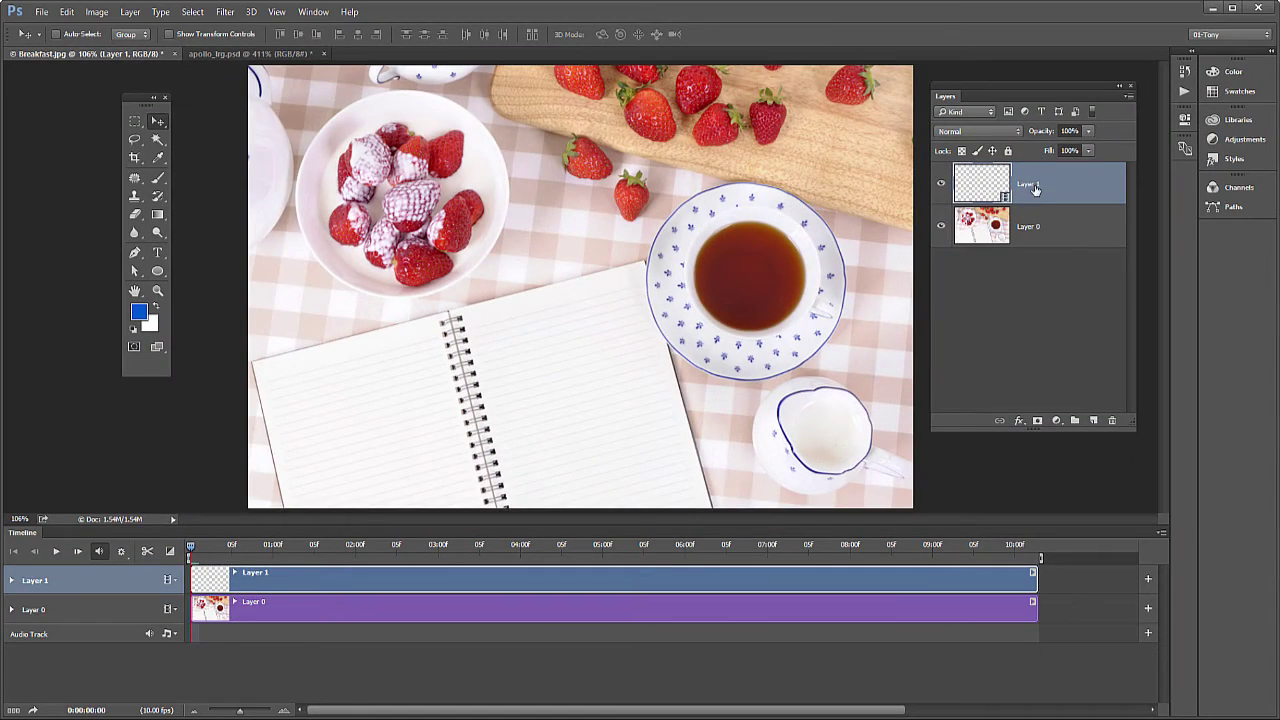
double_click(1035, 185)
type("wi")
type("iting")
key("Return")
left_click(190, 552)
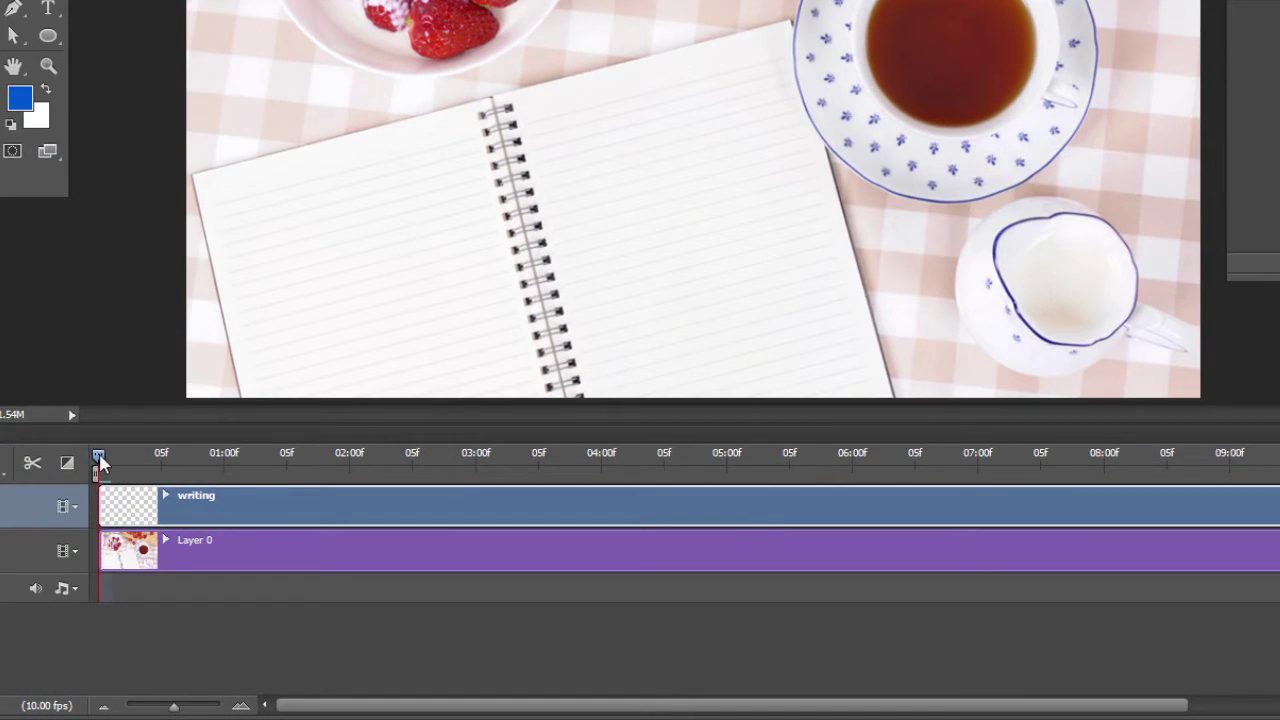
Scrub the timeline and place the playhead at about two seconds
left_click_drag(190, 552, 263, 558)
left_click_drag(208, 472, 100, 458)
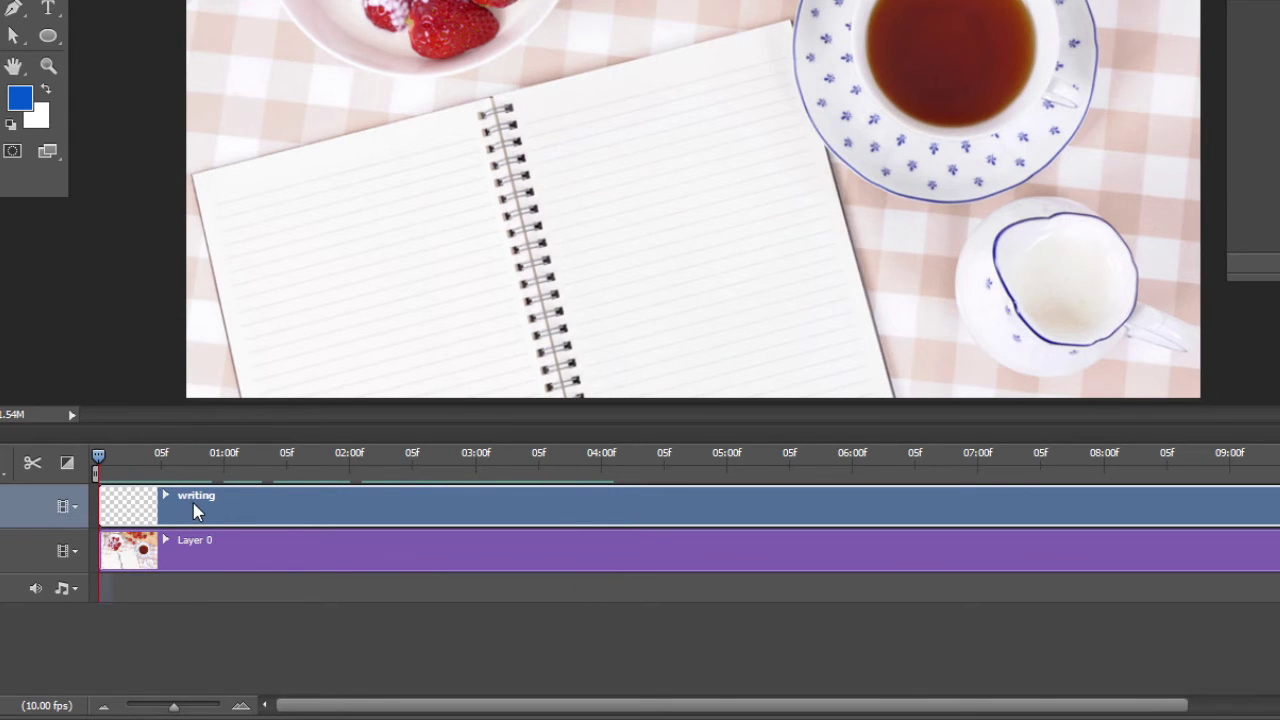
mouse_move(194, 513)
left_mouse_down()
mouse_move(513, 519)
mouse_move(177, 495)
left_mouse_up()
left_click_drag(100, 453, 412, 473)
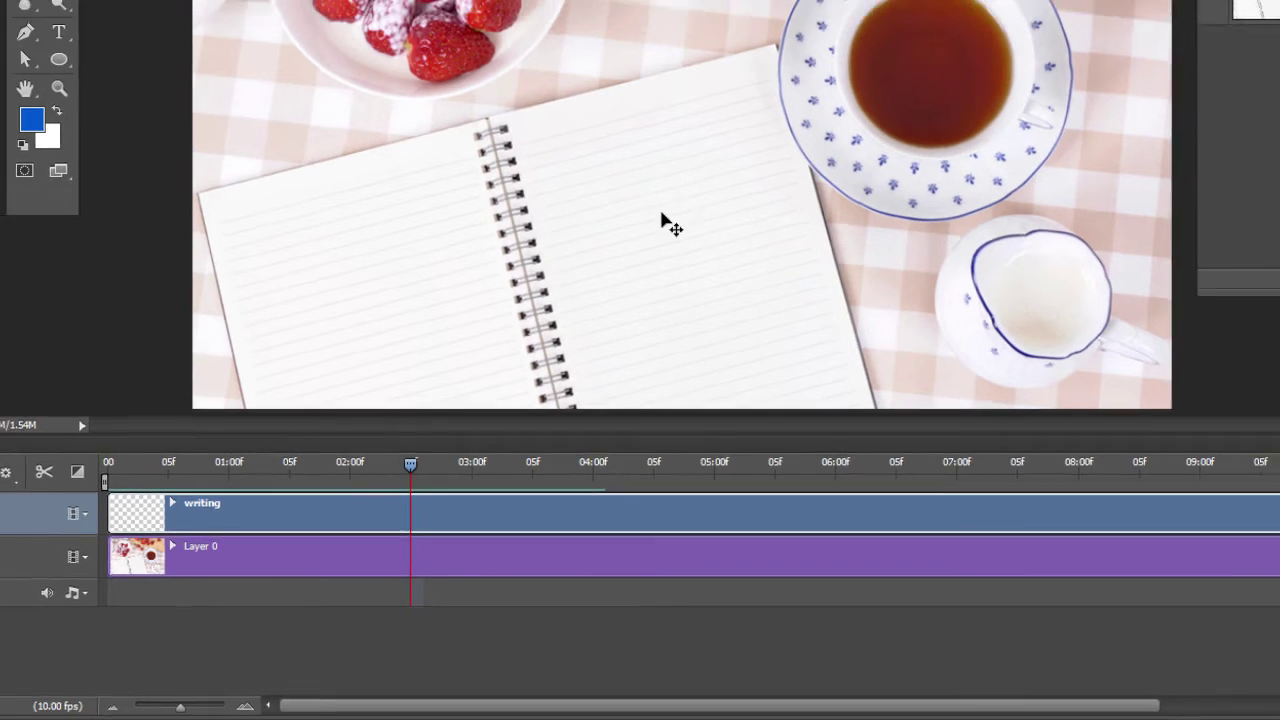
Zoom in on the notebook's right page and select the Brush tool
scroll(607, 135, "up", 6)
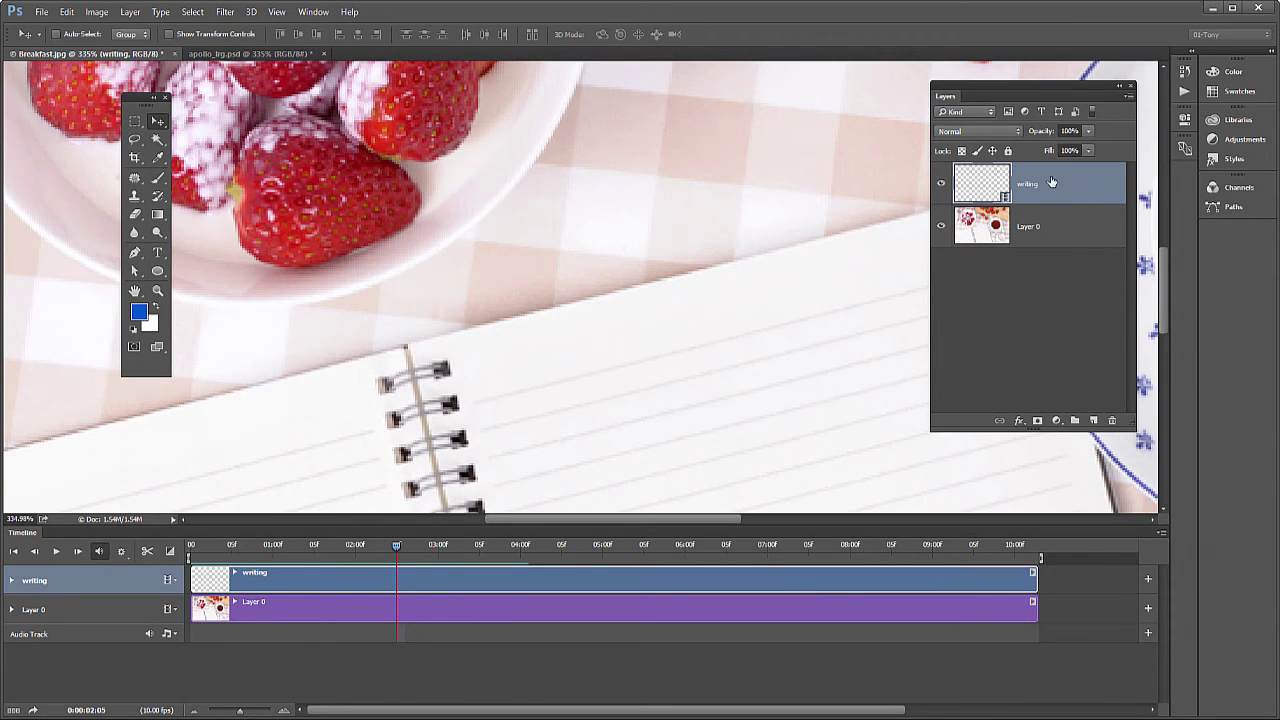
left_click_drag(777, 343, 720, 289)
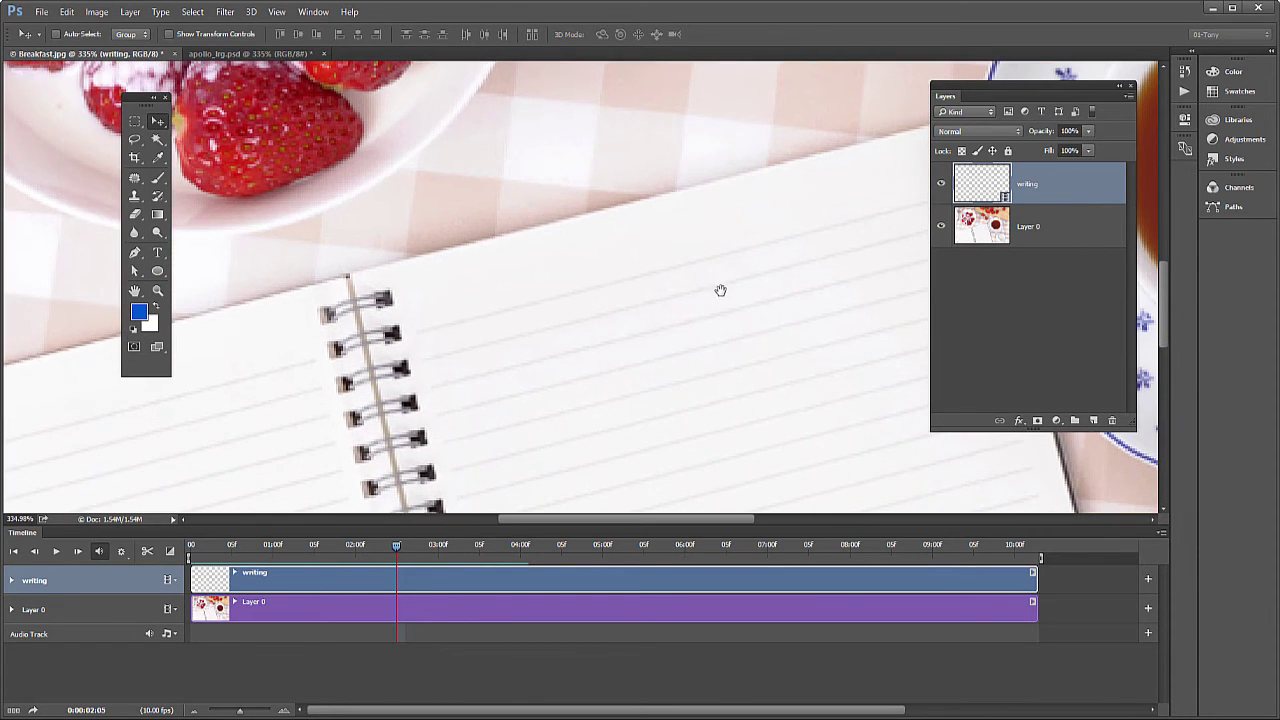
left_click(158, 179)
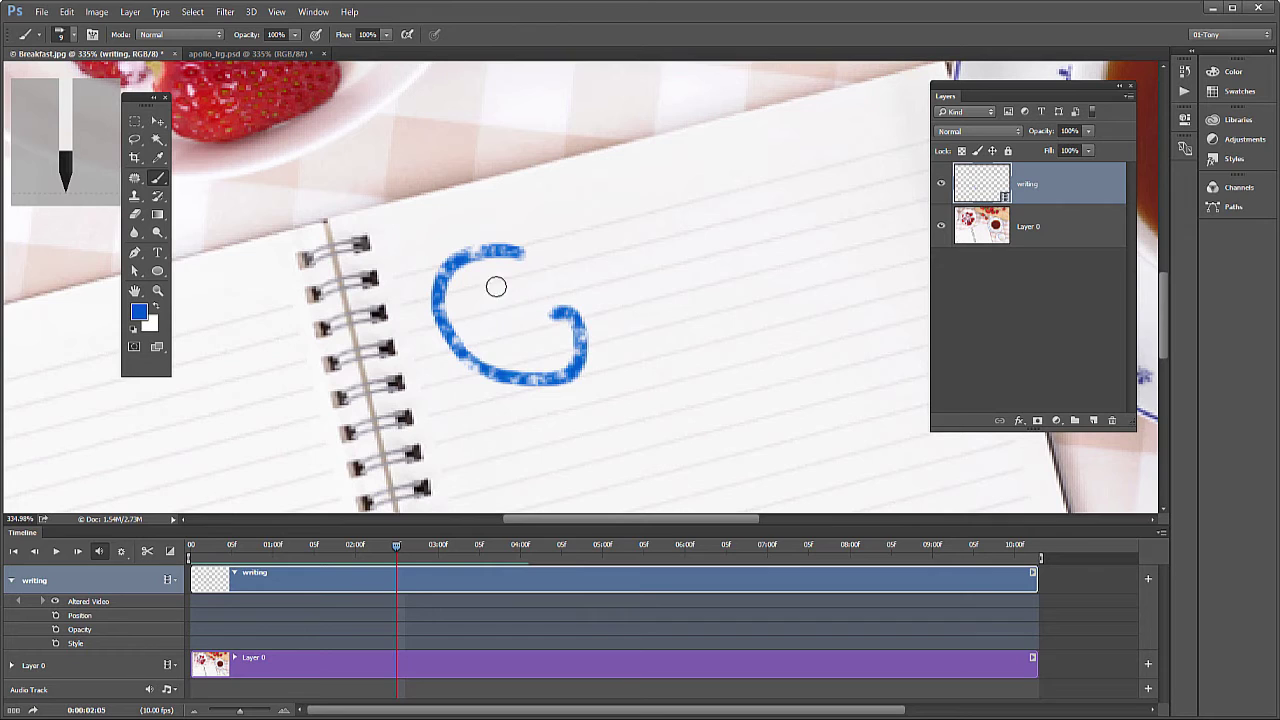
left_click(130, 12)
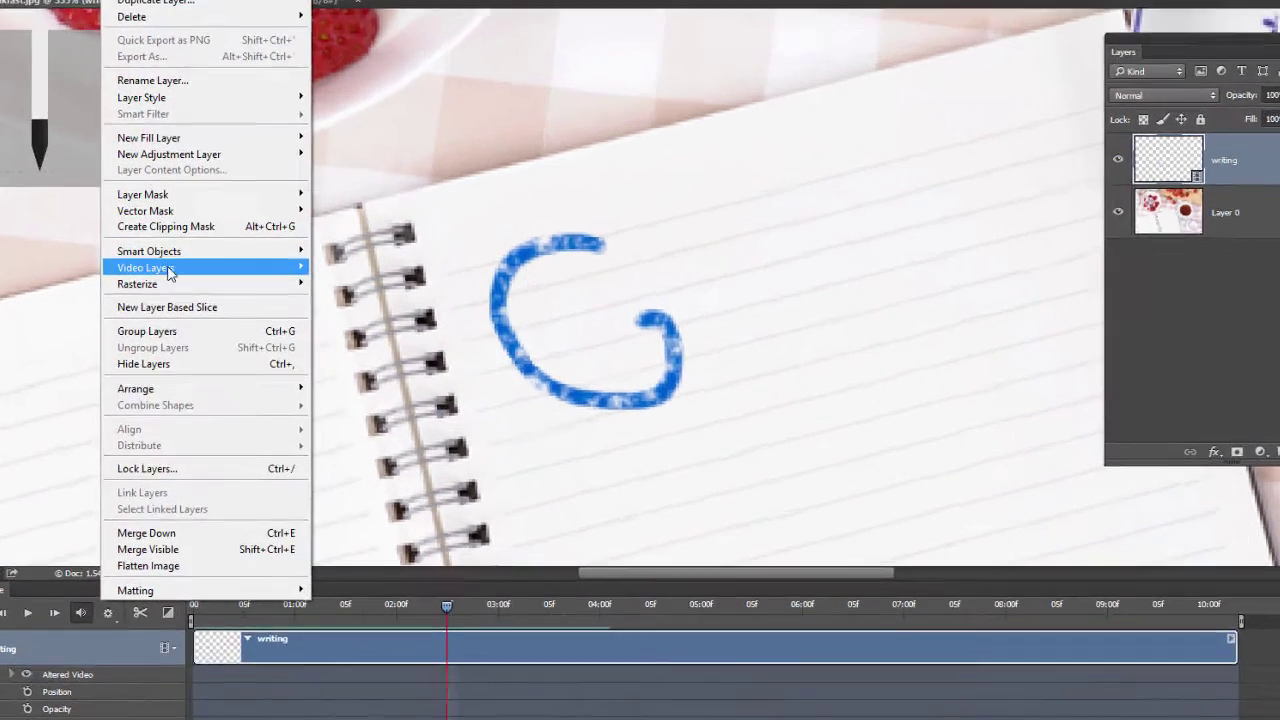
mouse_move(170, 272)
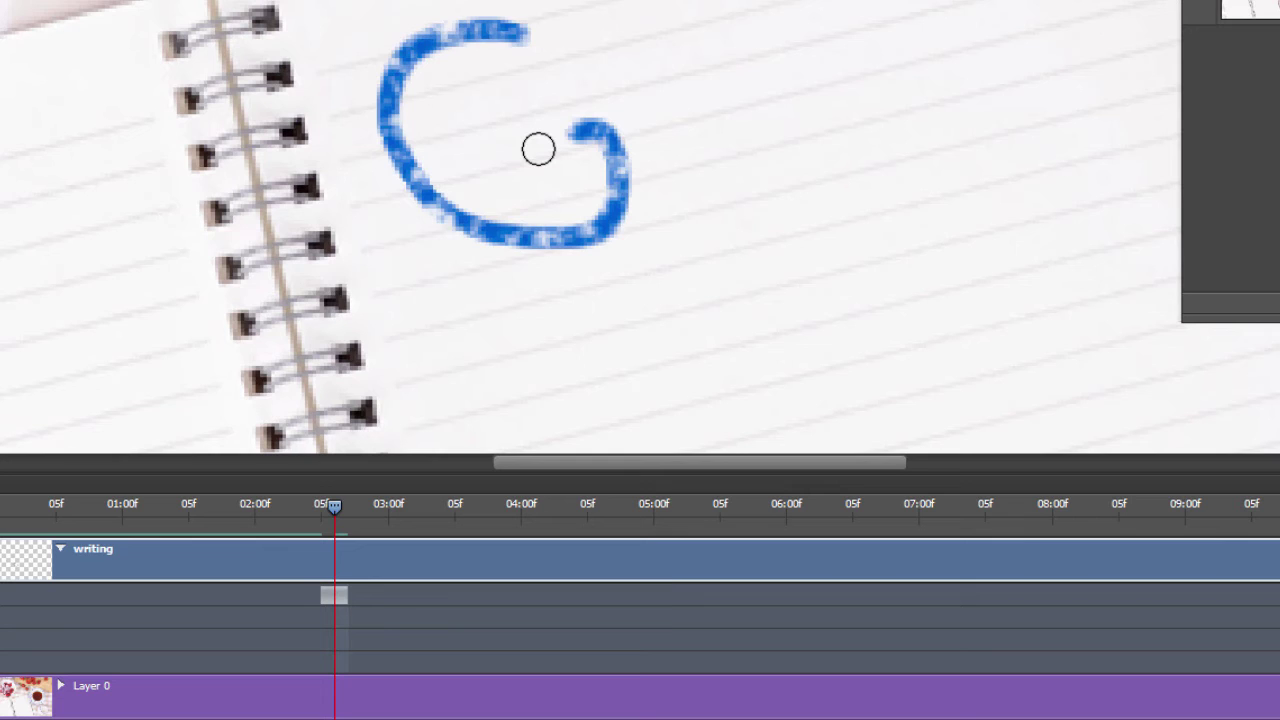
Check the next frame, then extend the G's crossbar leftward on the G frame
key("Right")
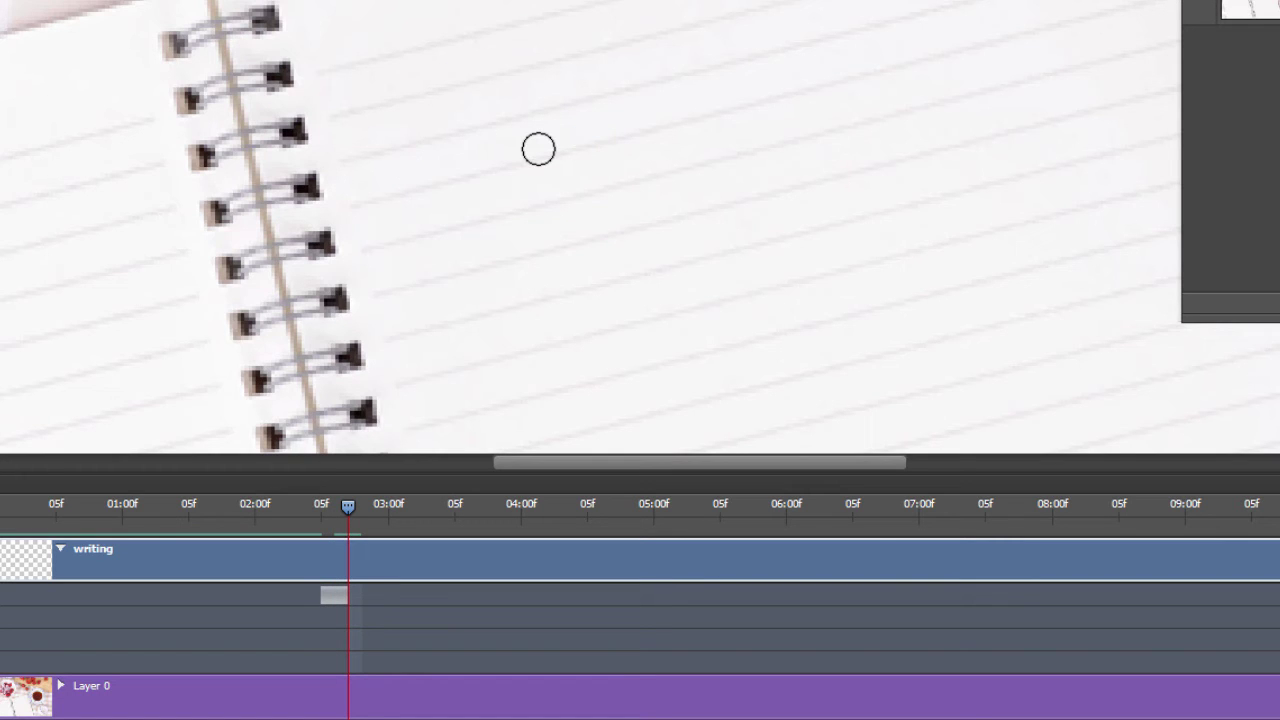
key("Left")
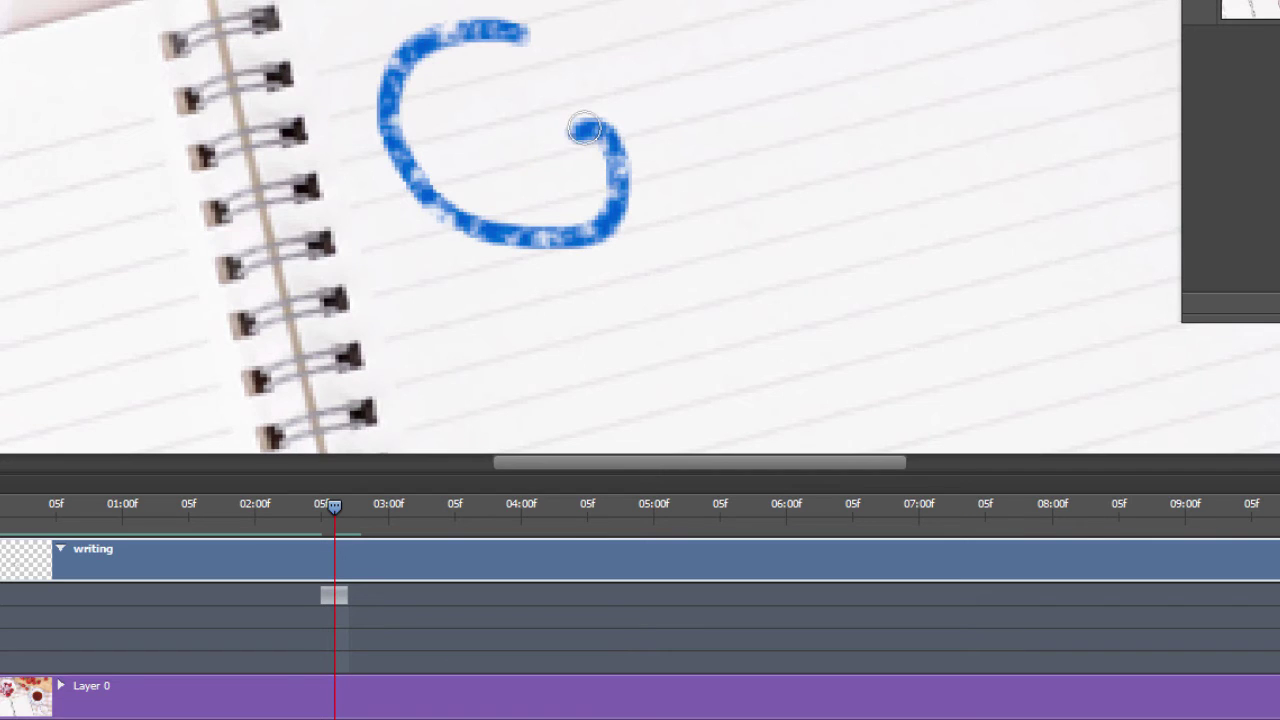
mouse_move(571, 126)
left_mouse_down()
mouse_move(513, 148)
mouse_move(565, 132)
left_mouse_up()
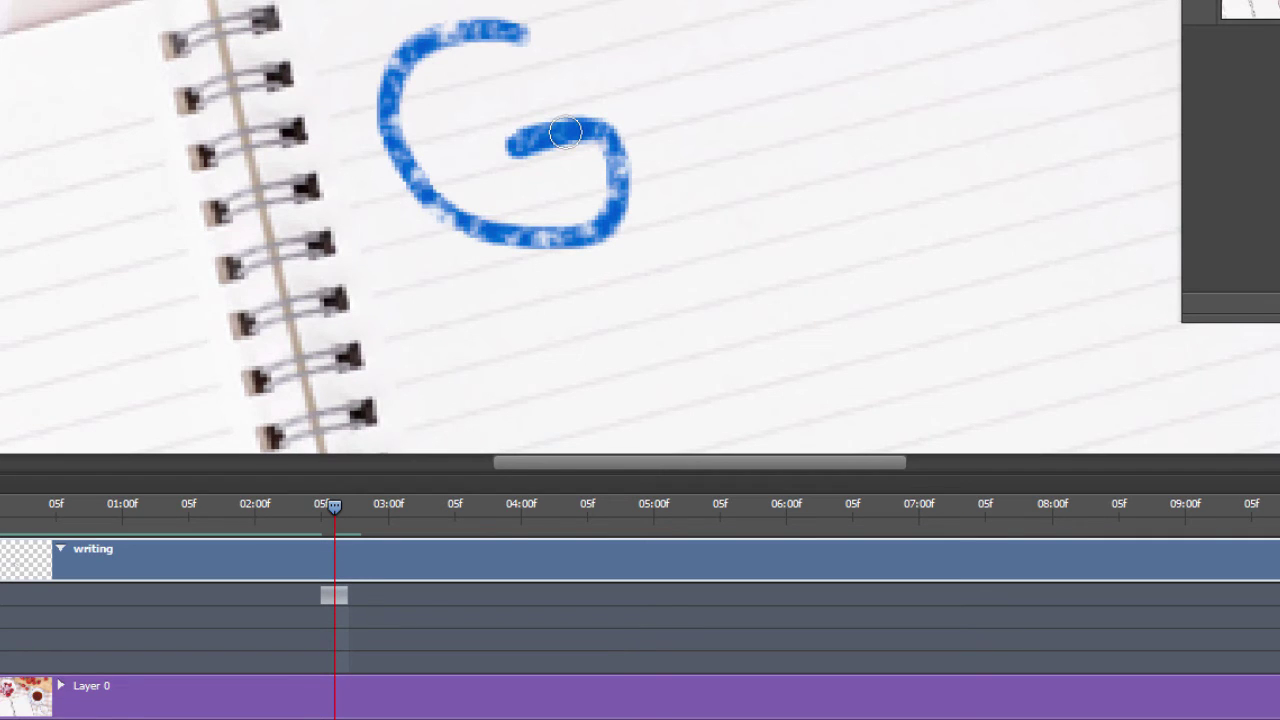
Draw the letter e beside the G across the following two frames
key("Right")
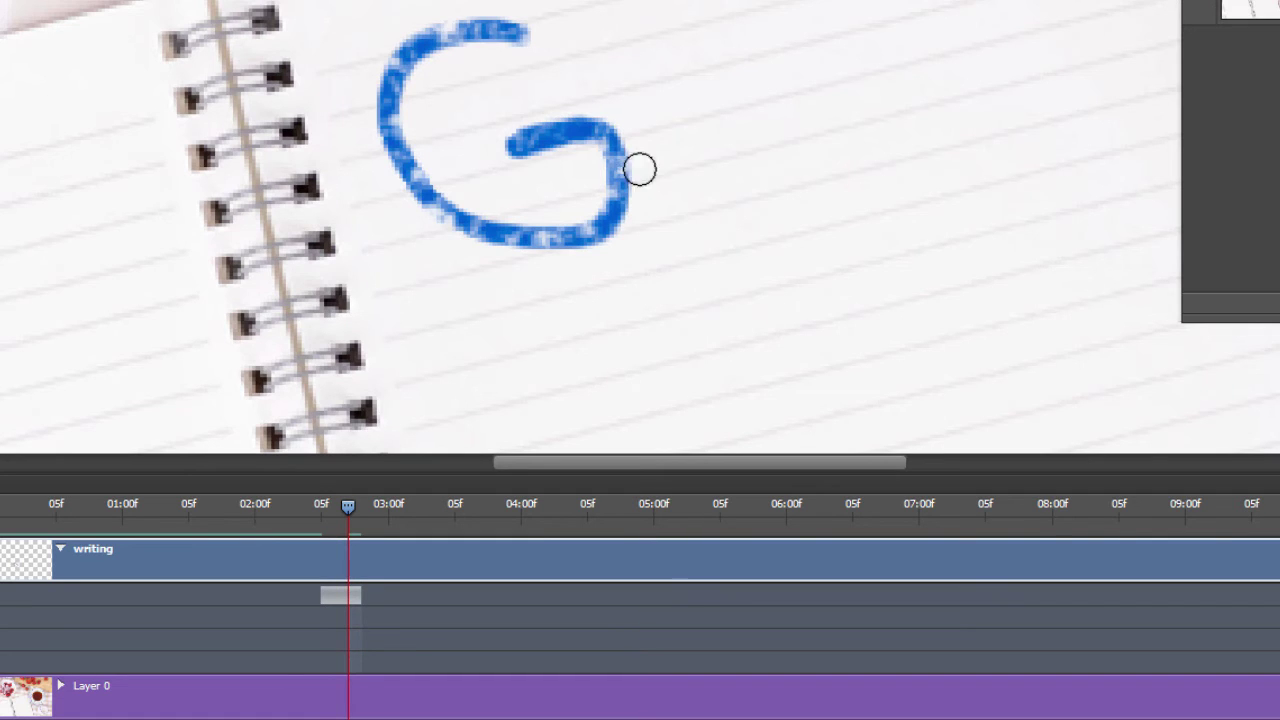
mouse_move(692, 116)
left_mouse_down()
mouse_move(748, 106)
mouse_move(781, 76)
mouse_move(772, 35)
mouse_move(719, 4)
mouse_move(687, 8)
left_mouse_up()
key("Right")
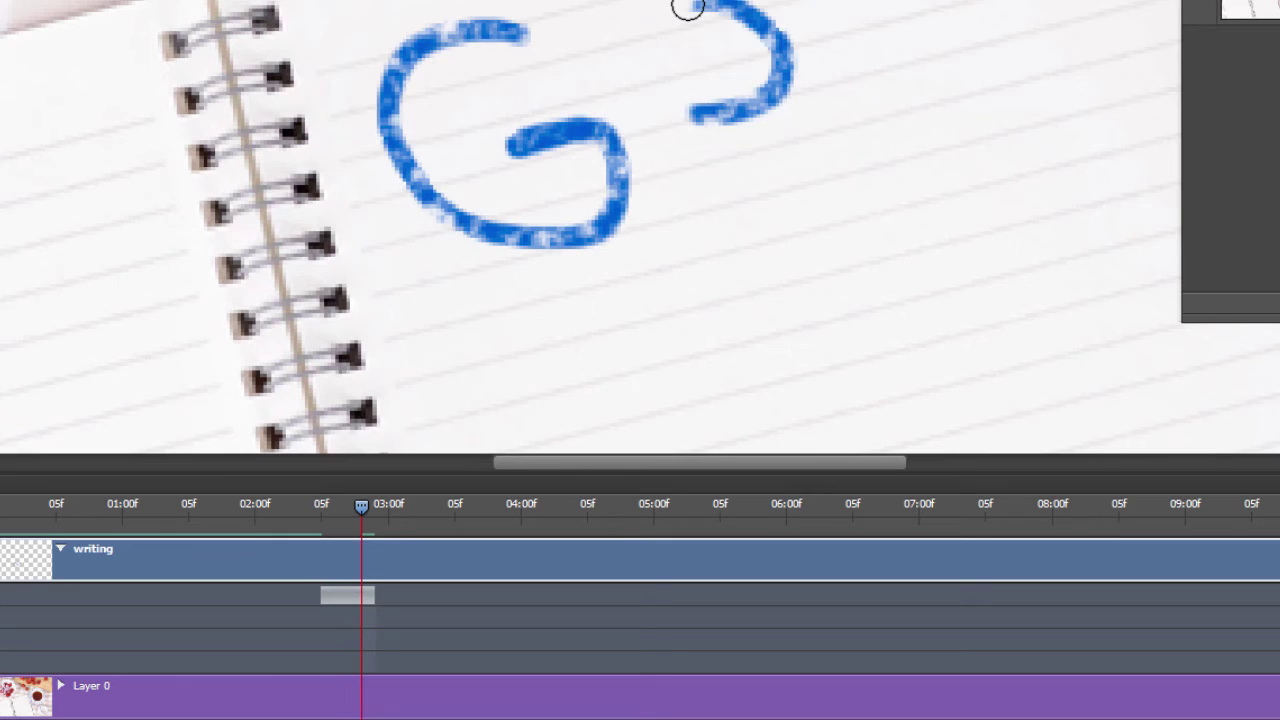
mouse_move(694, 9)
left_mouse_down()
mouse_move(652, 76)
mouse_move(657, 138)
mouse_move(687, 186)
mouse_move(781, 213)
mouse_move(818, 163)
left_mouse_up()
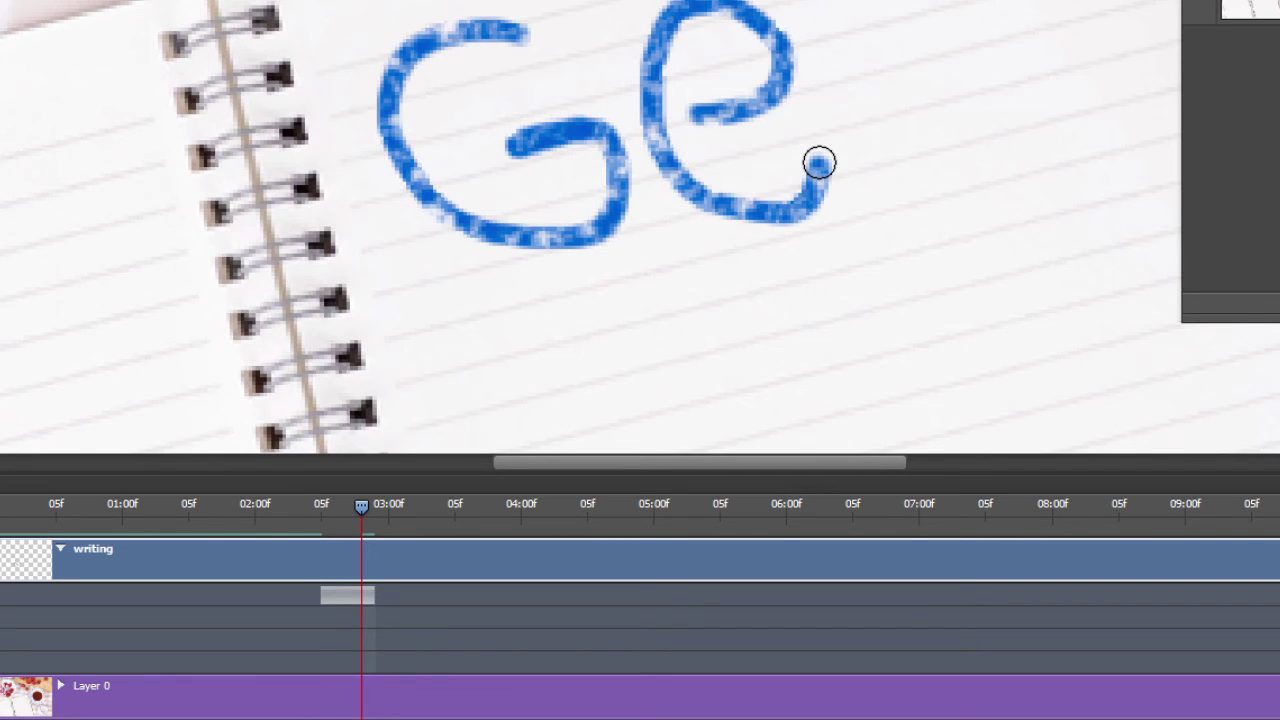
key("Right")
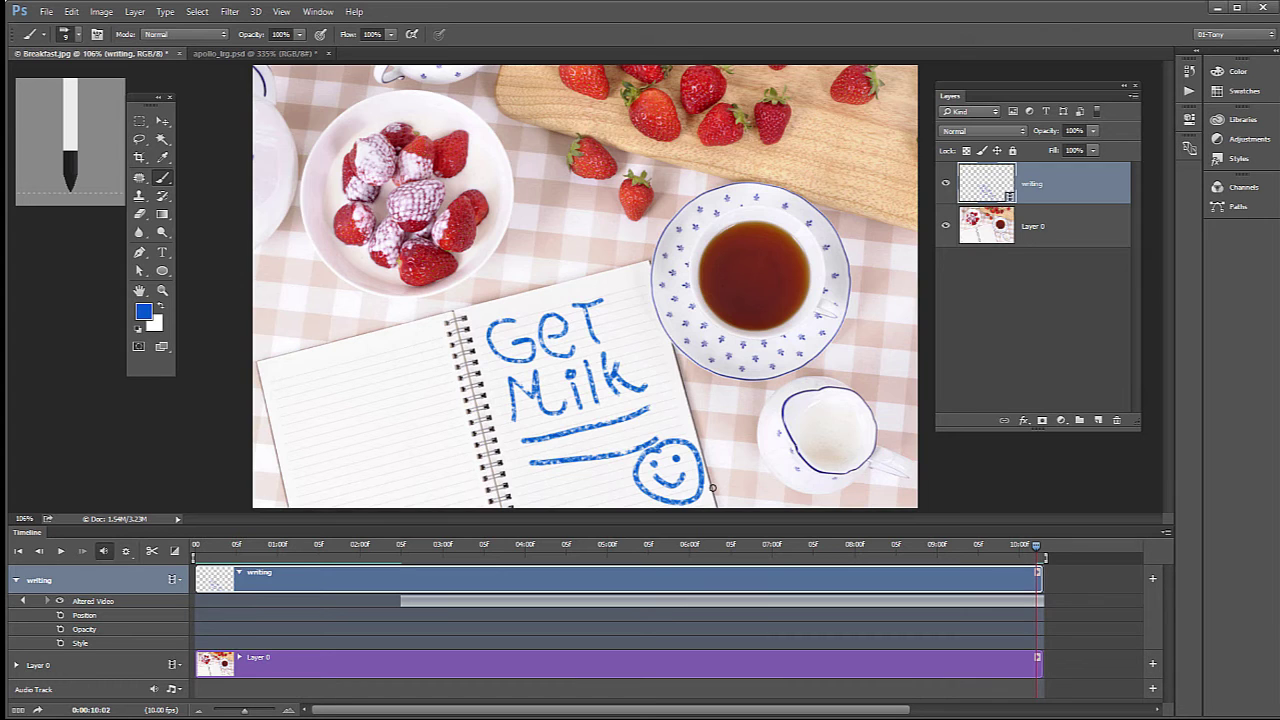
Replay the Get Milk handwriting animation from the start, then stop playback
key("Home")
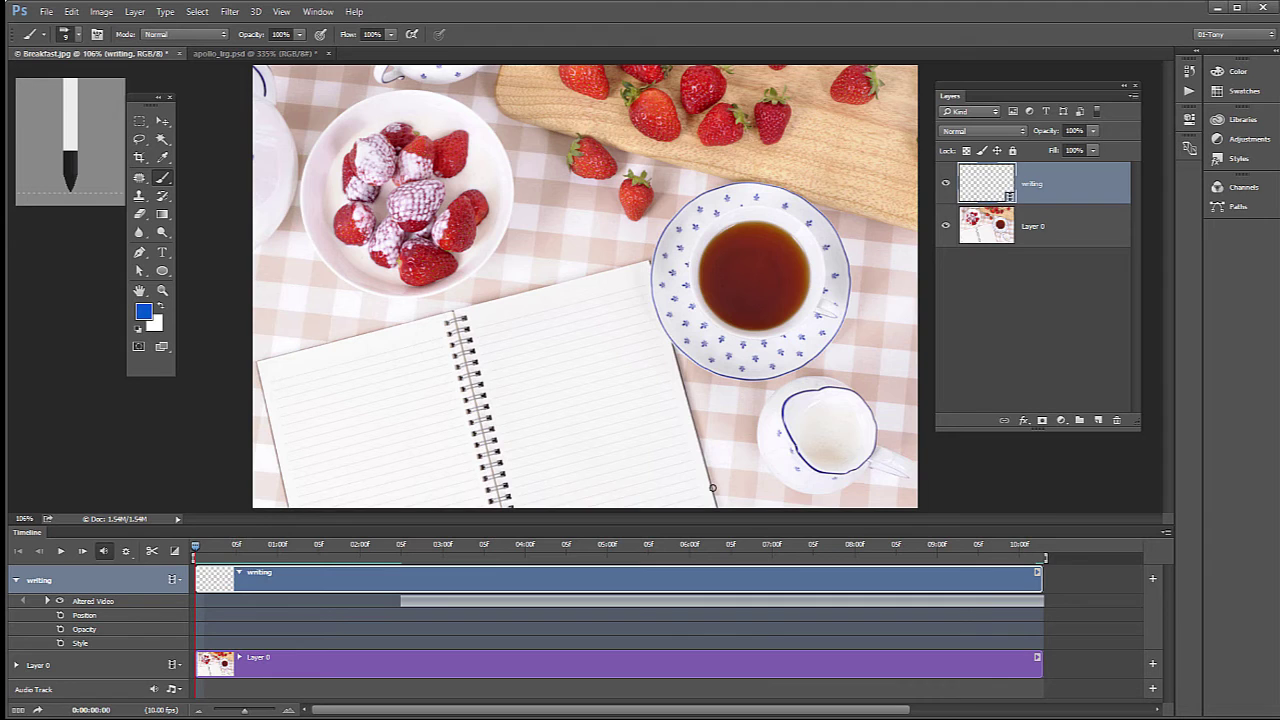
key("space")
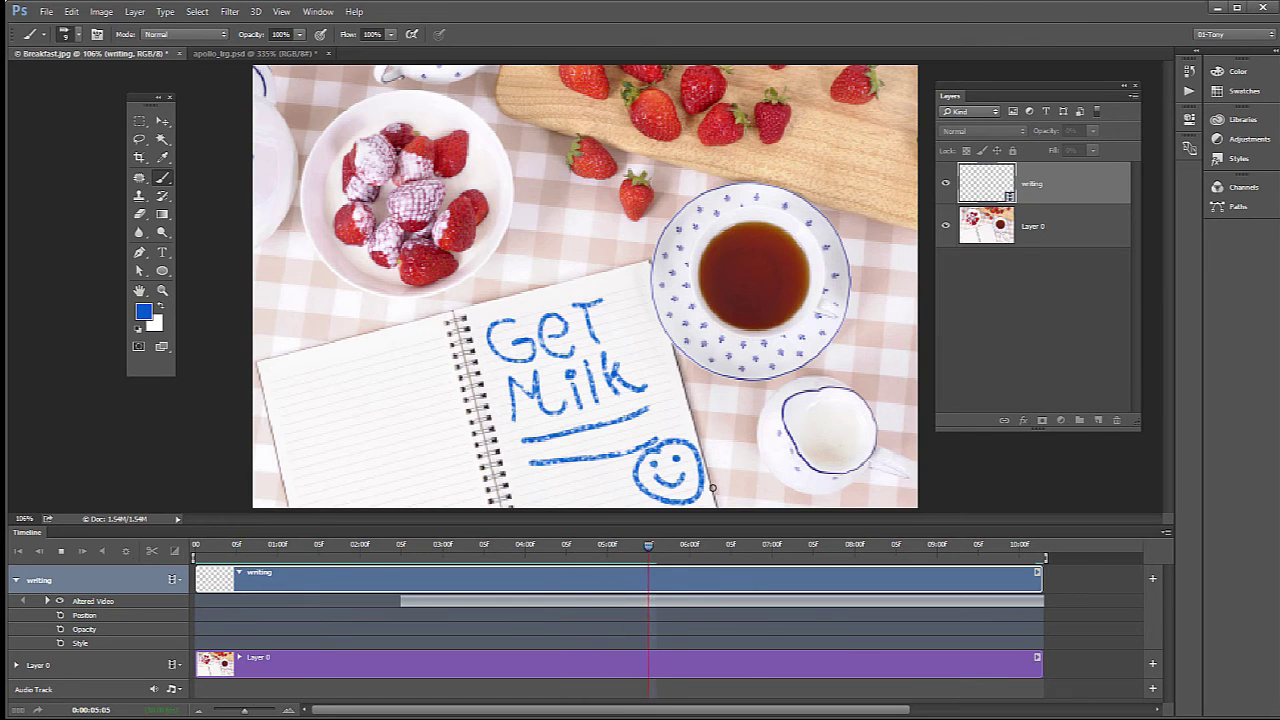
key("space")
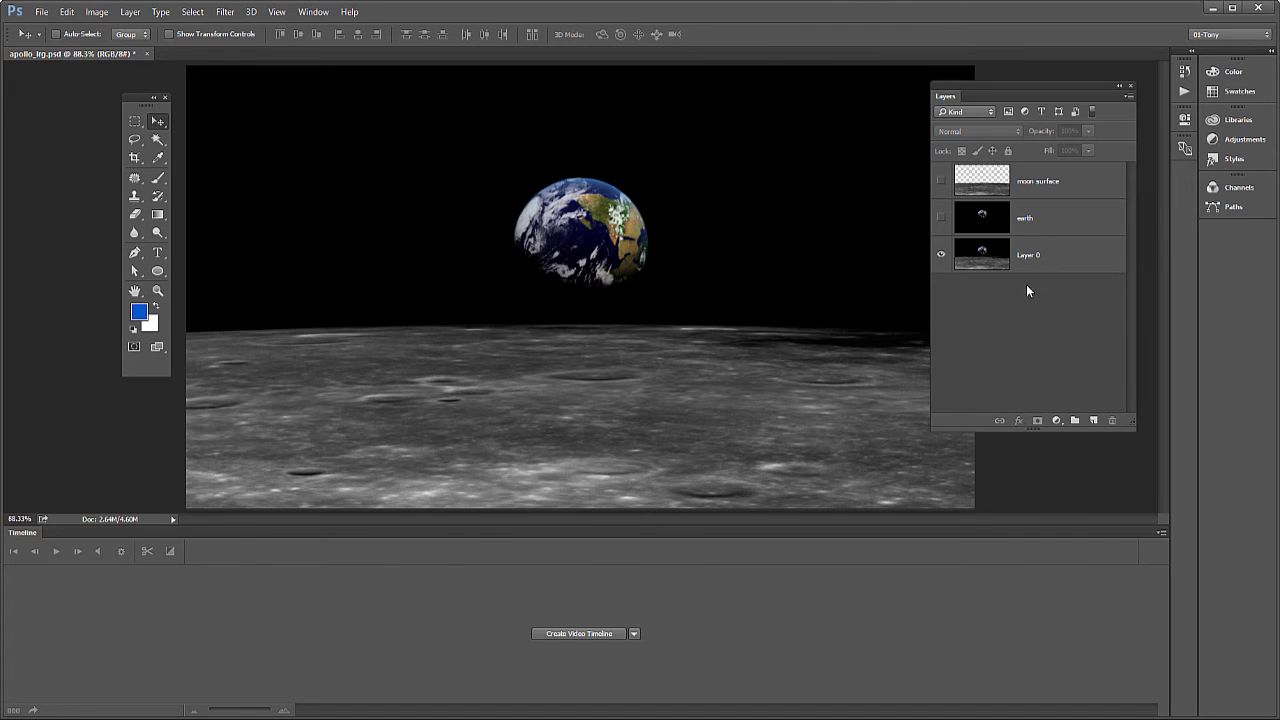
Hide Layer 0 and view the moon surface and earth layers each on their own
left_click(941, 257)
left_click(941, 256)
left_click(941, 257)
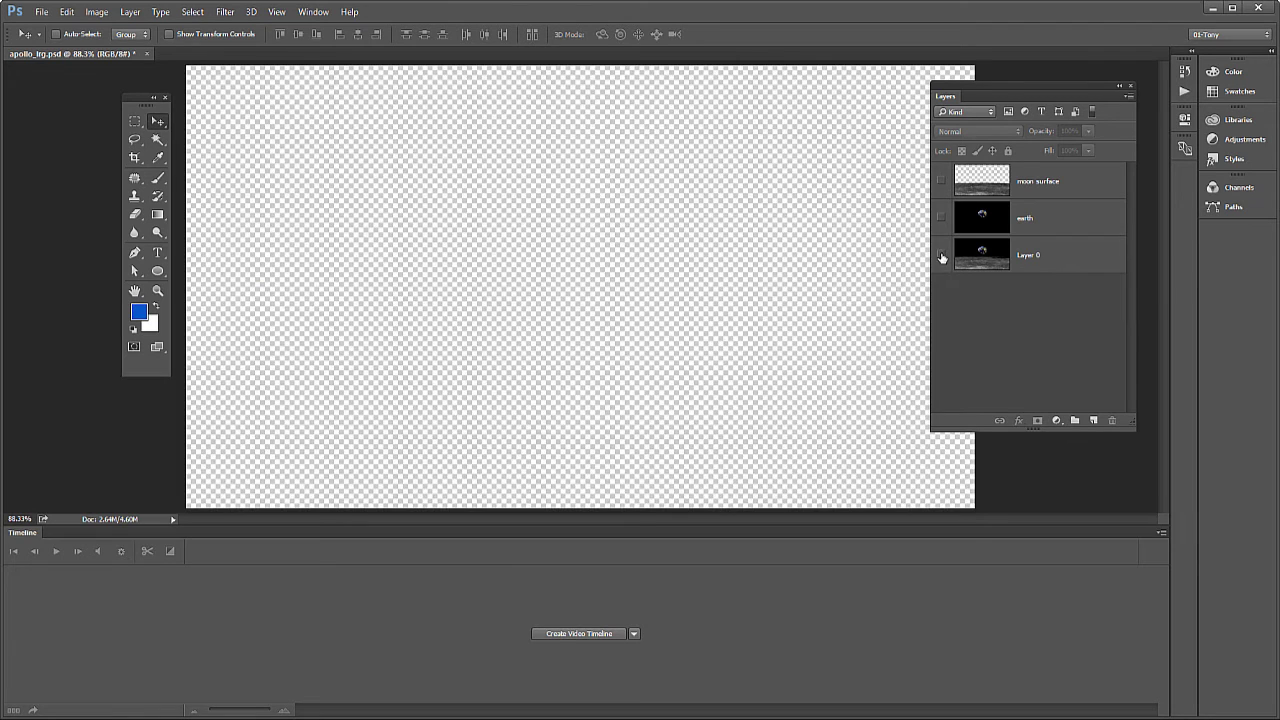
left_click(941, 183)
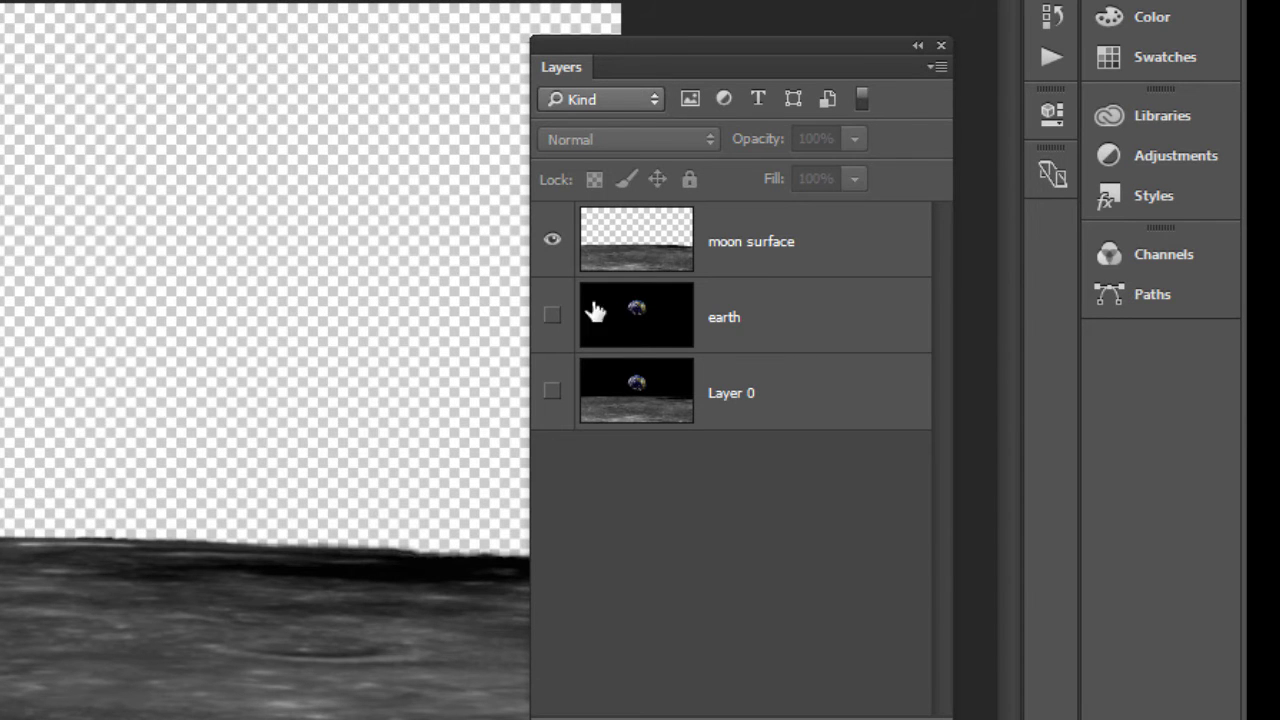
left_click(551, 241)
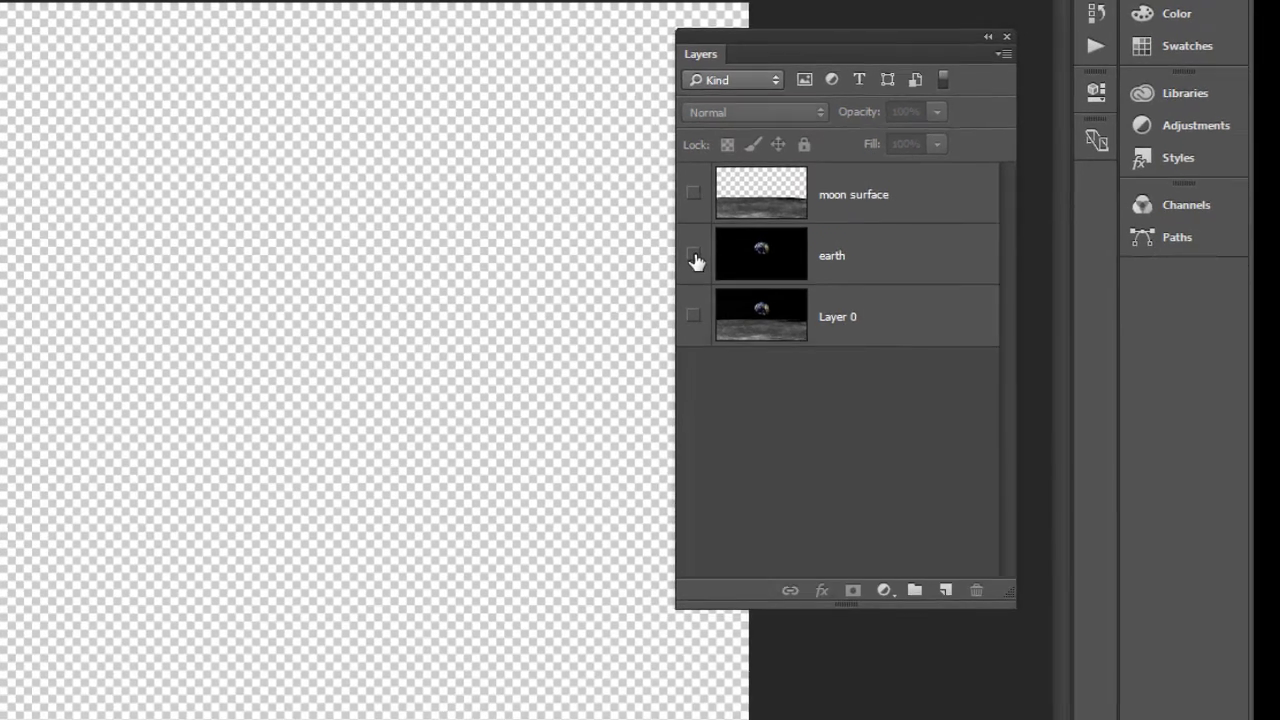
left_click(552, 316)
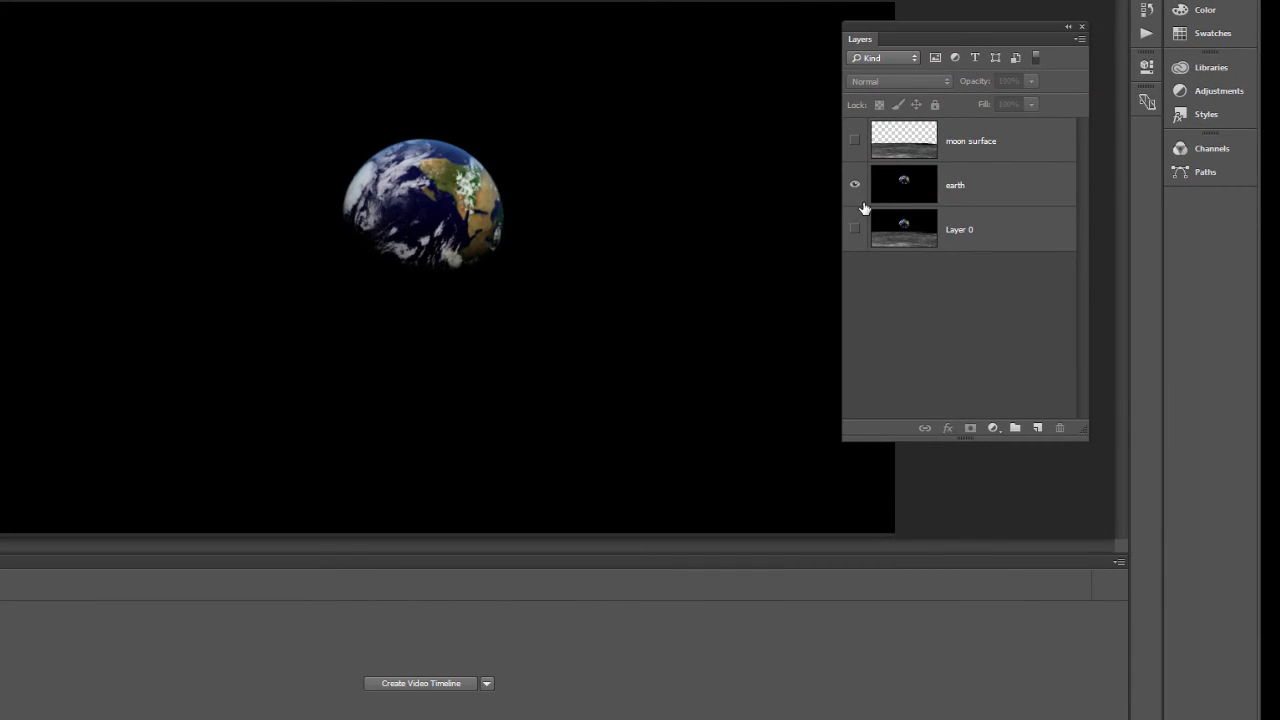
Drag the earth layer slightly lower in the sky and turn the moon surface back on
left_click(497, 197)
left_click(553, 268)
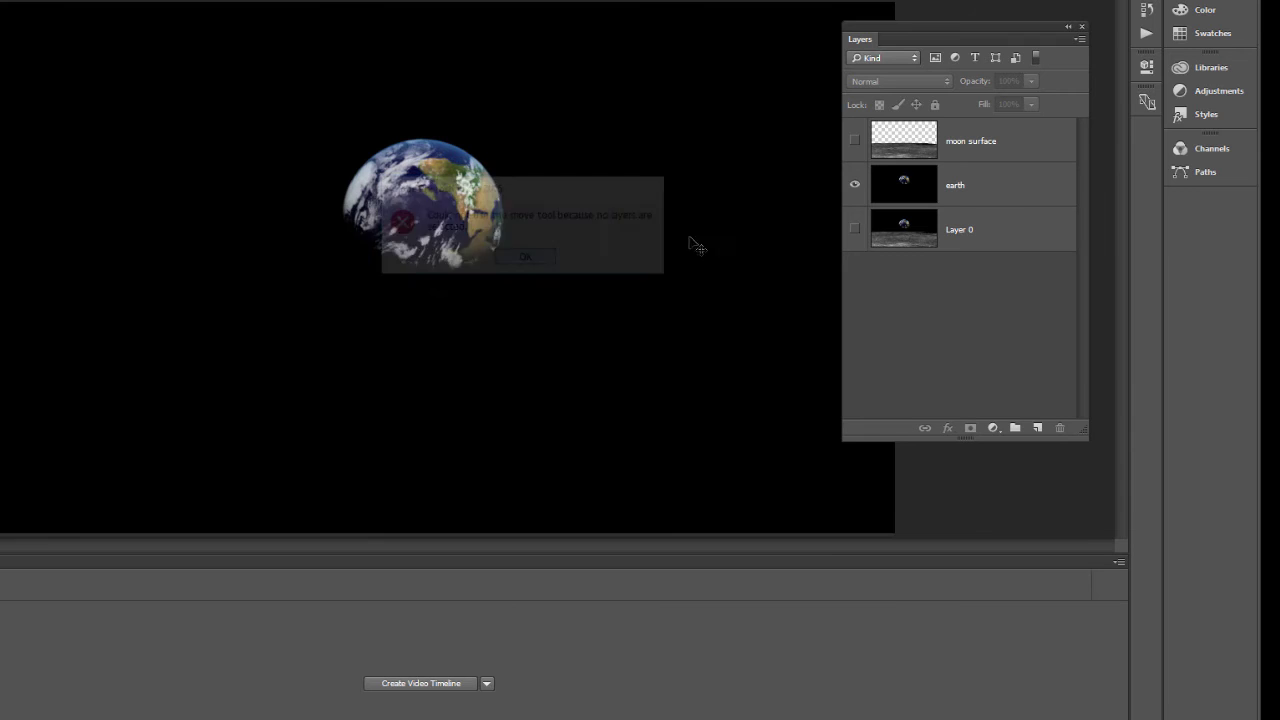
left_click(1011, 193)
mouse_move(596, 196)
left_mouse_down()
mouse_move(606, 437)
mouse_move(603, 109)
mouse_move(605, 224)
mouse_move(608, 214)
left_mouse_up()
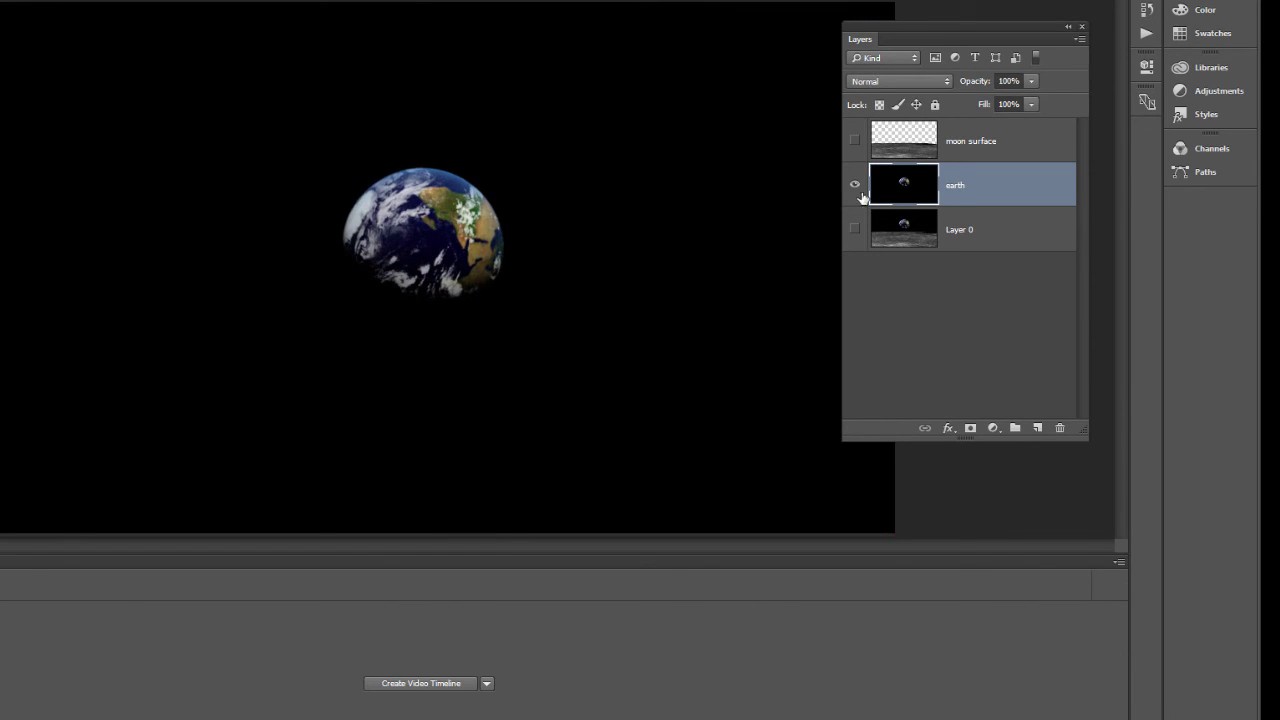
left_click(854, 140)
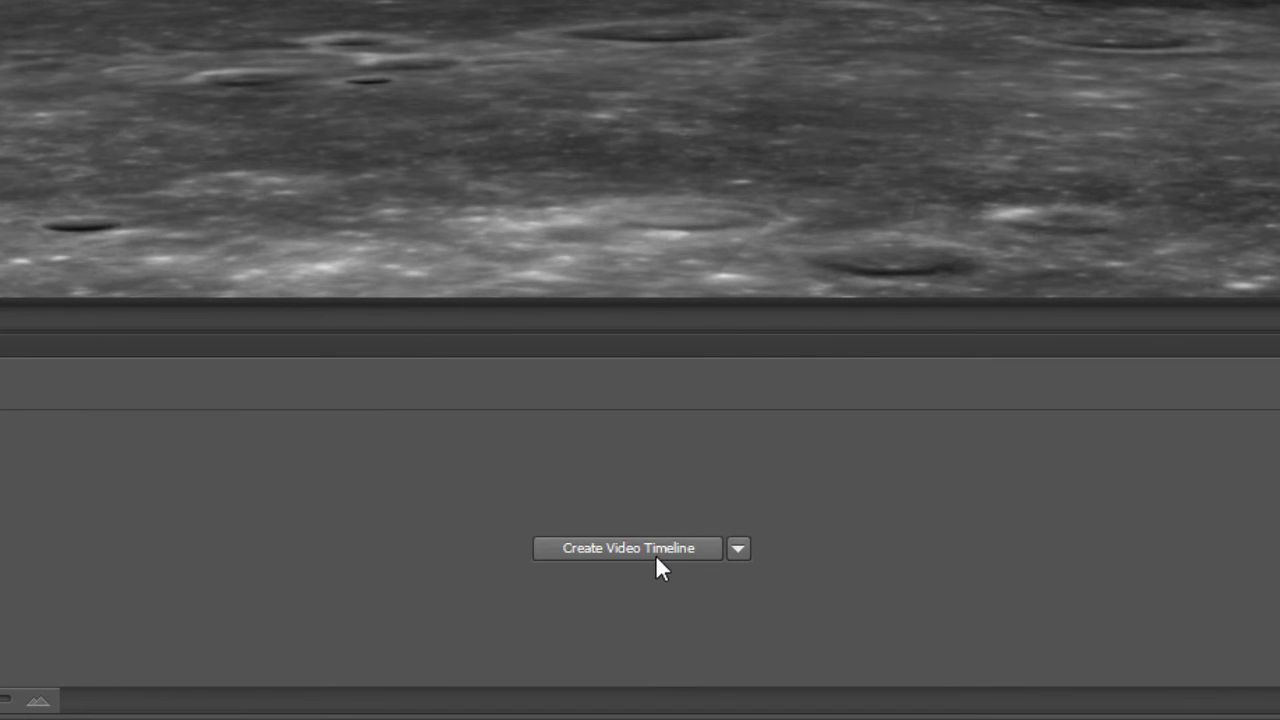
Create a video timeline of five-second clips, then check the earth and moon surface visibility
left_click(657, 549)
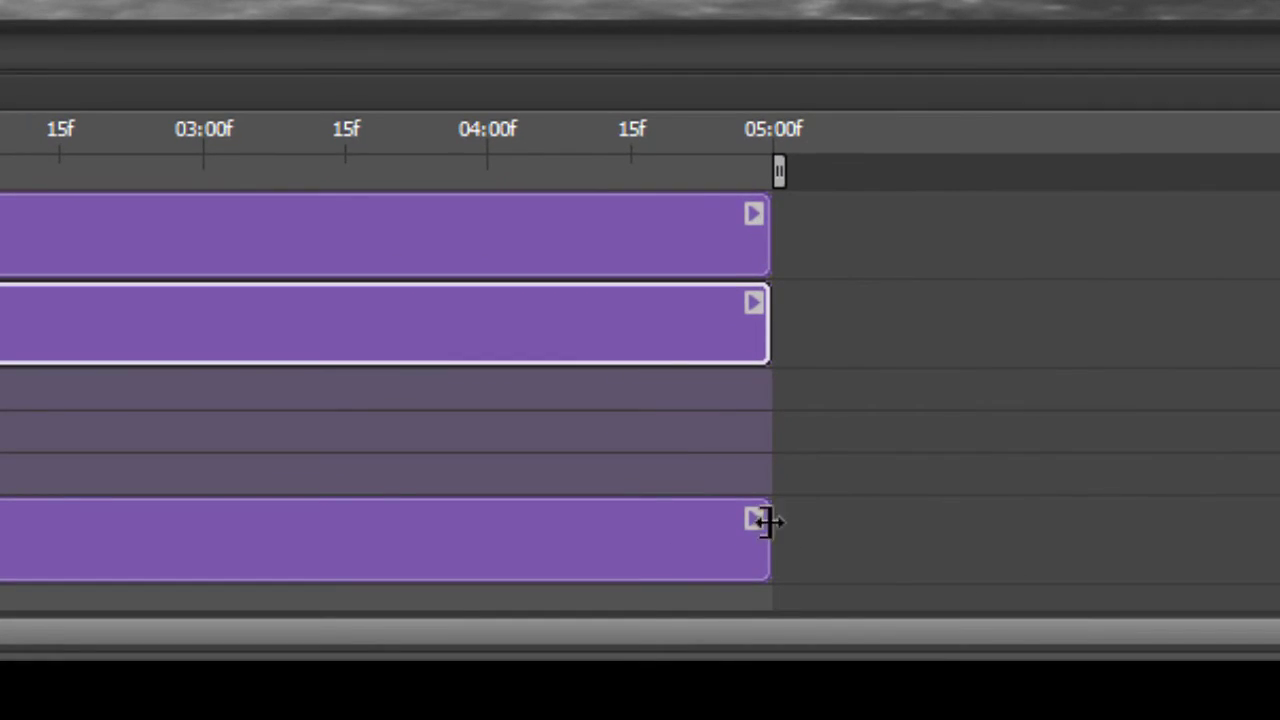
left_click_drag(763, 541, 790, 560)
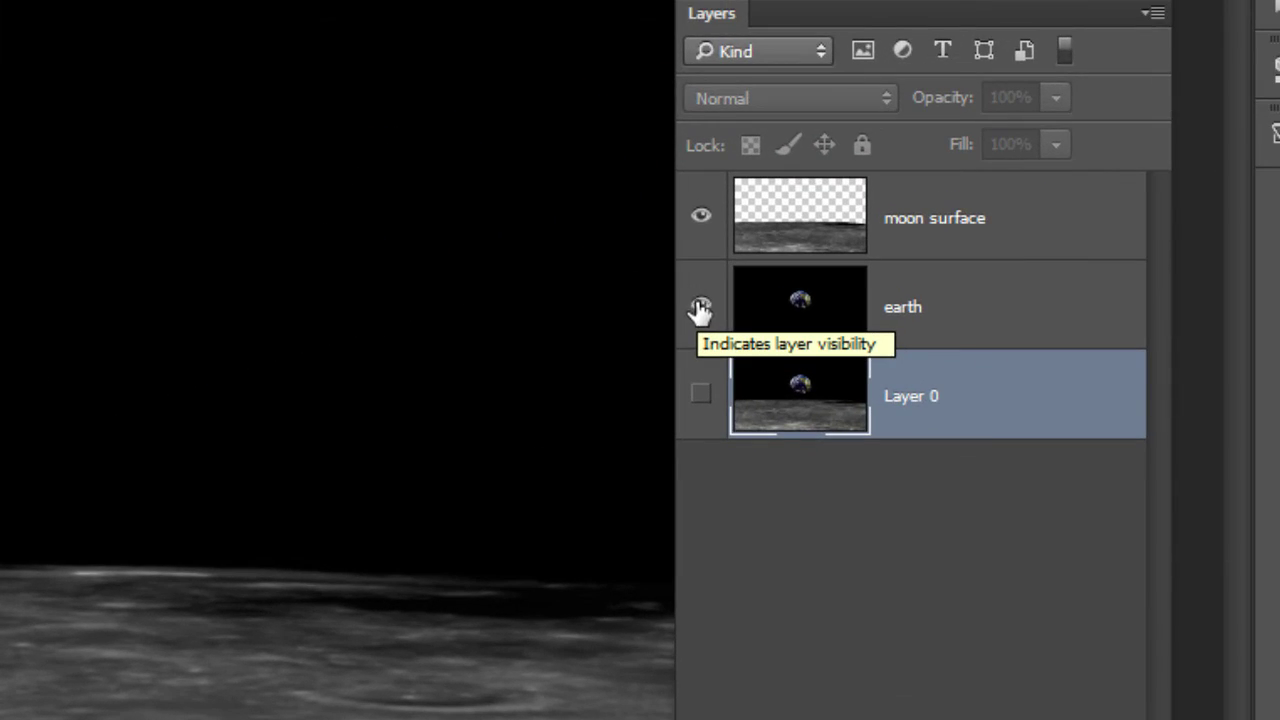
left_click(1109, 94)
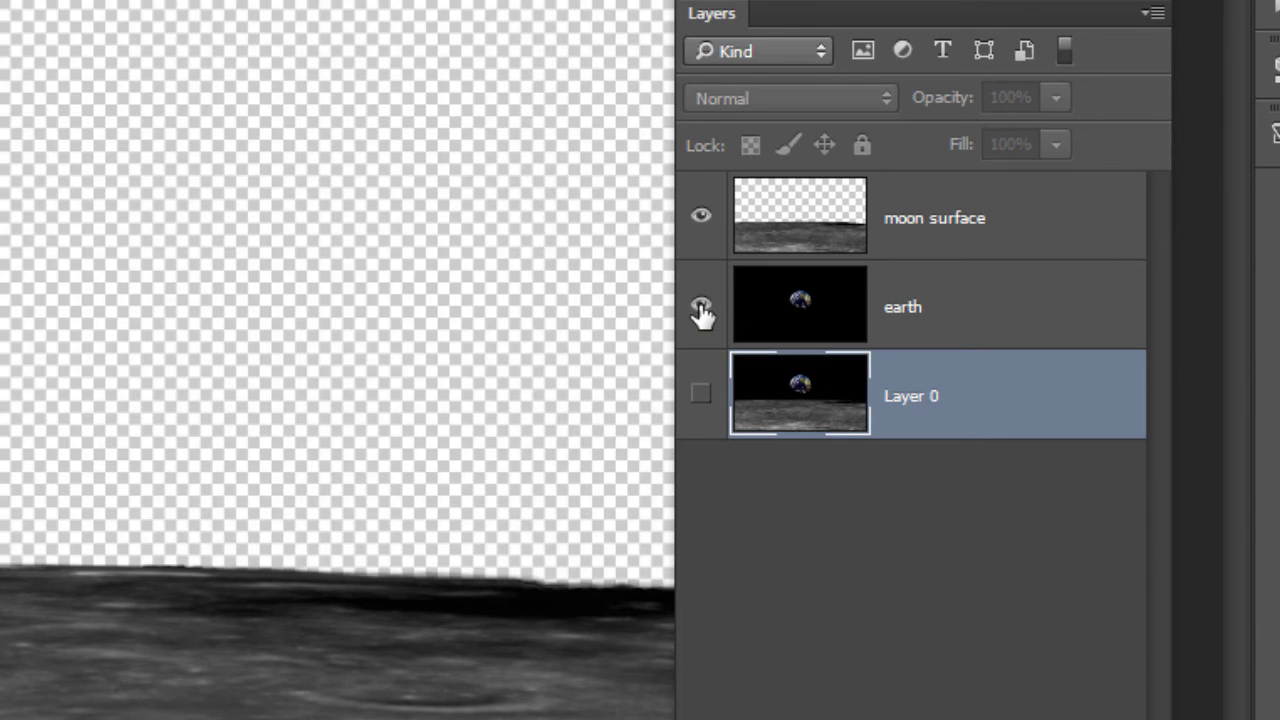
left_click(701, 311)
left_click(702, 217)
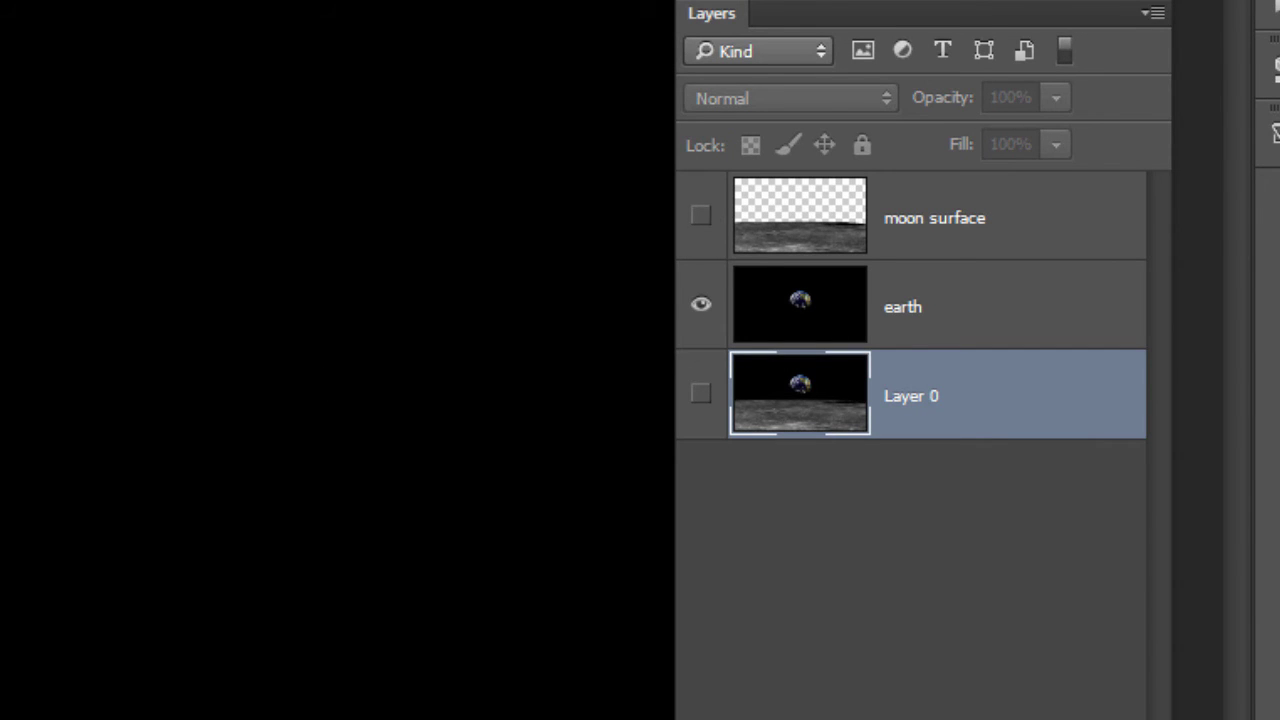
left_click(700, 215)
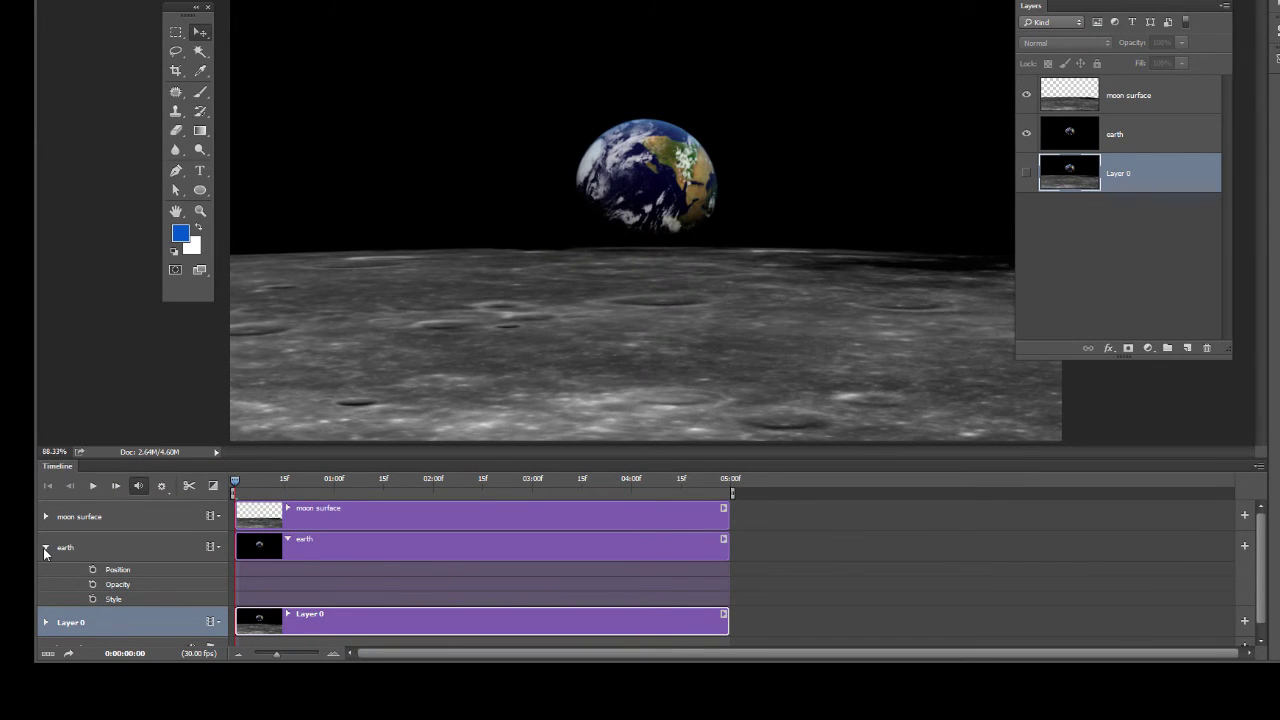
Enable Position keyframing on the earth track with a first keyframe at 0:00:00:00
left_click(43, 547)
left_click(43, 547)
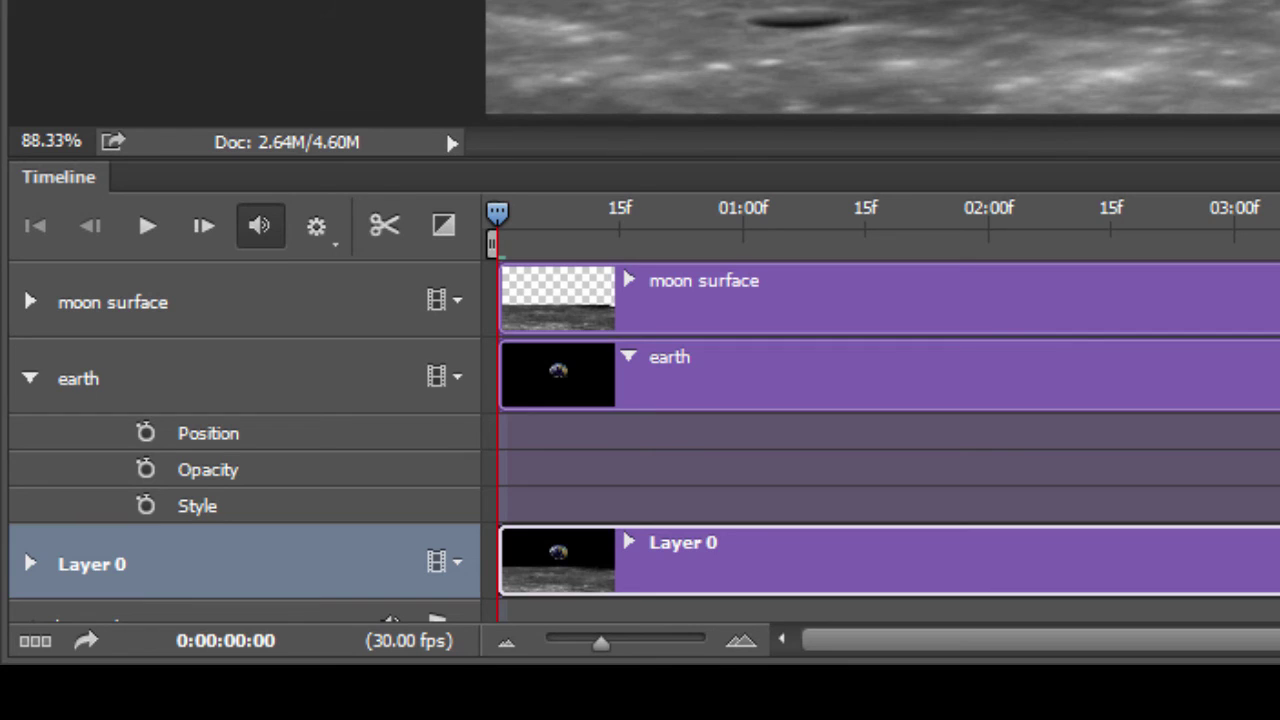
left_click(240, 378)
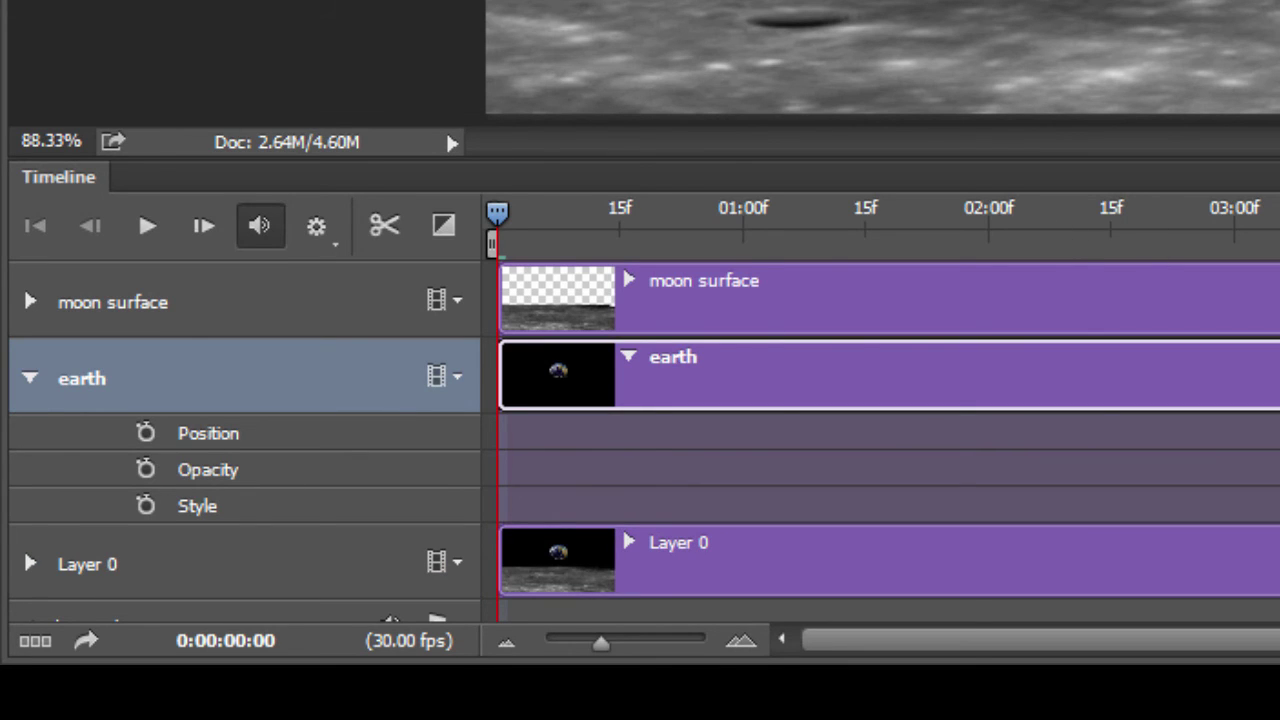
mouse_move(499, 214)
left_mouse_down()
mouse_move(557, 228)
mouse_move(495, 217)
left_mouse_up()
left_click(146, 435)
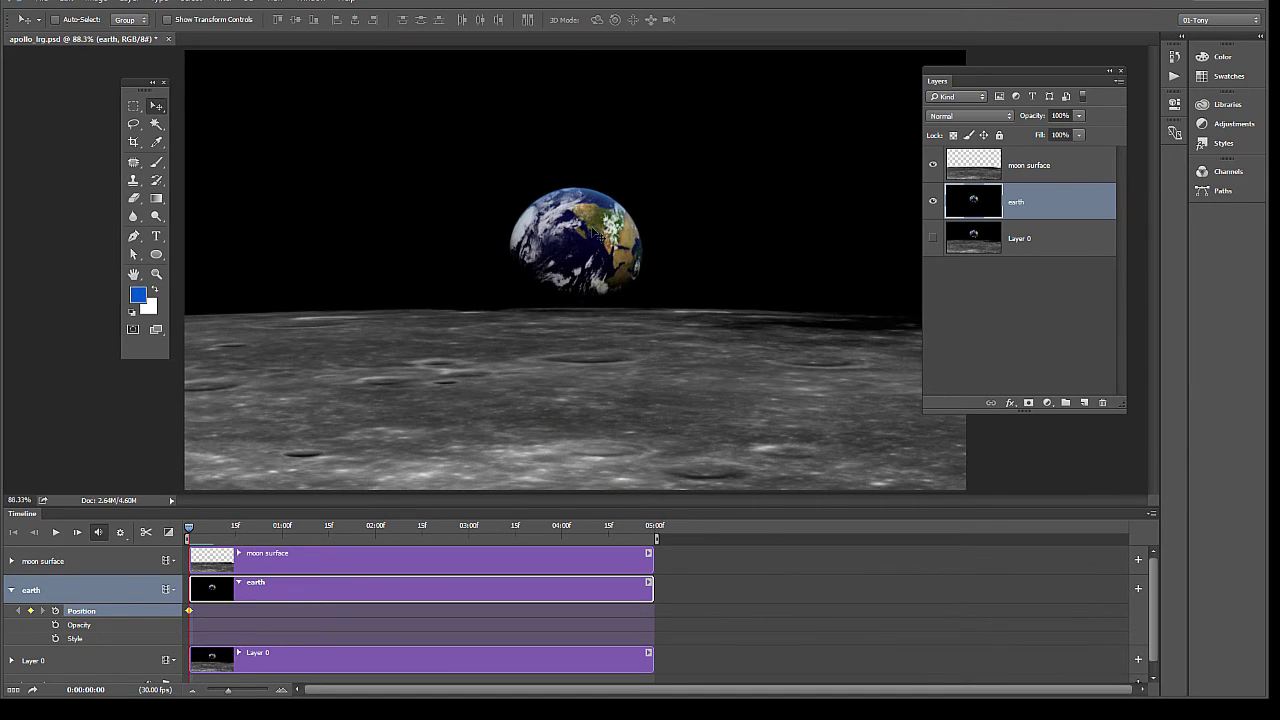
Sink the earth below the horizon at frame 0, raise it above by 04:00, then preview
left_click_drag(595, 235, 593, 366)
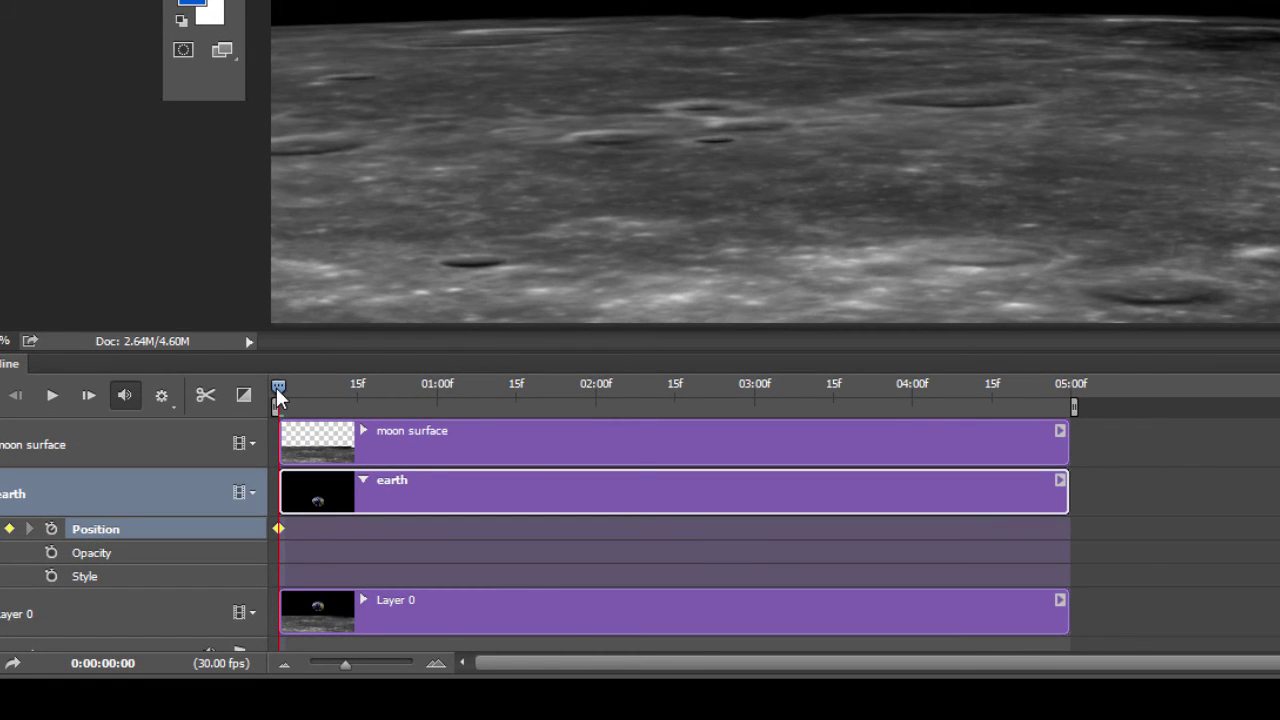
left_click_drag(261, 418, 914, 448)
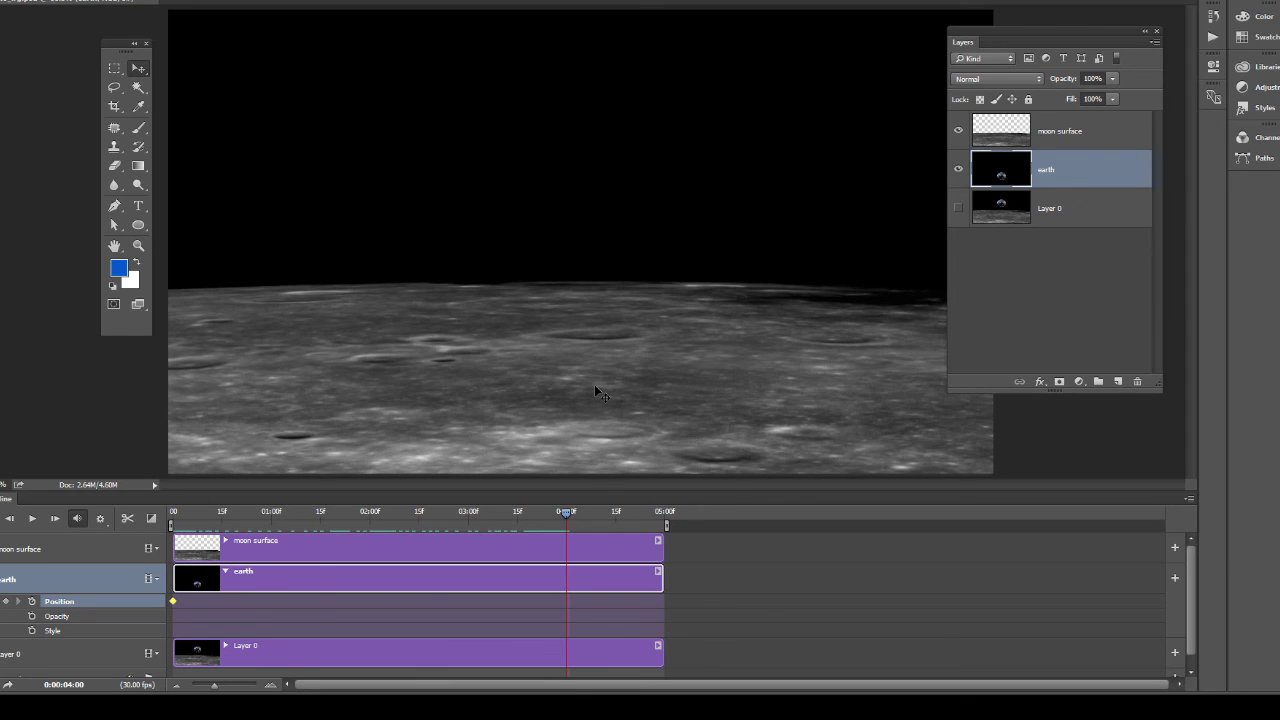
left_click_drag(595, 388, 606, 202)
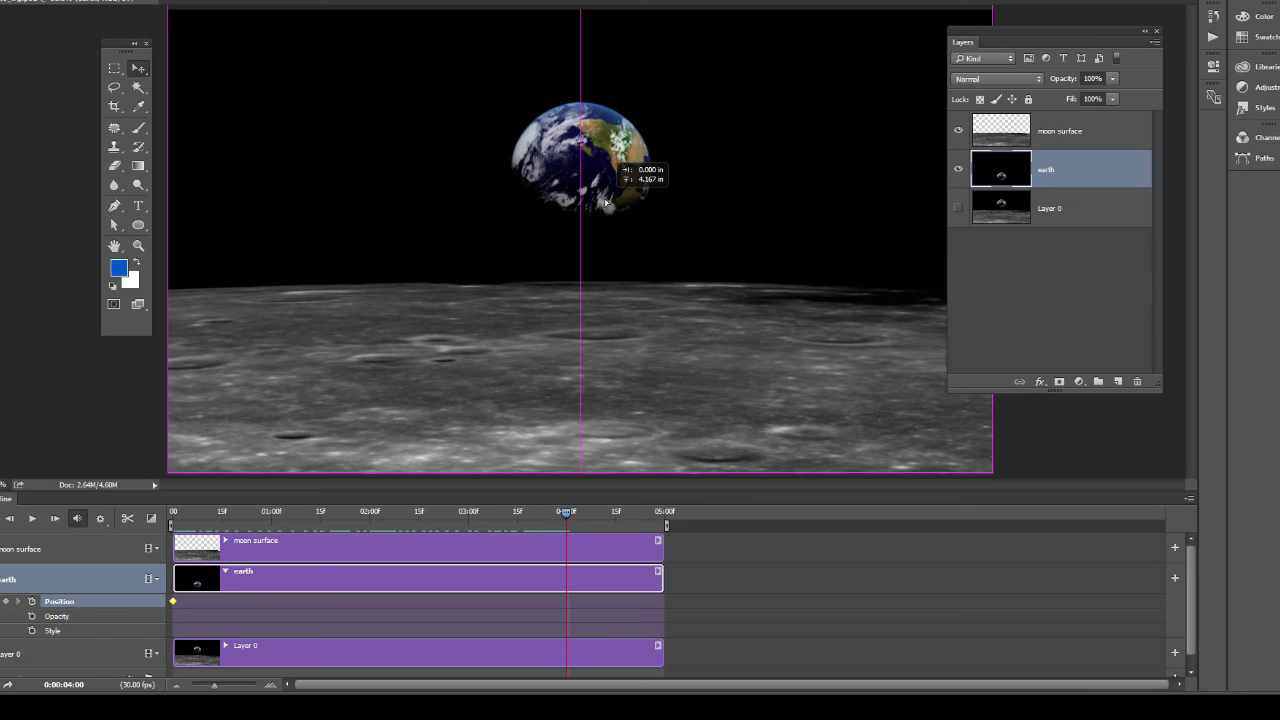
left_click_drag(606, 202, 606, 202)
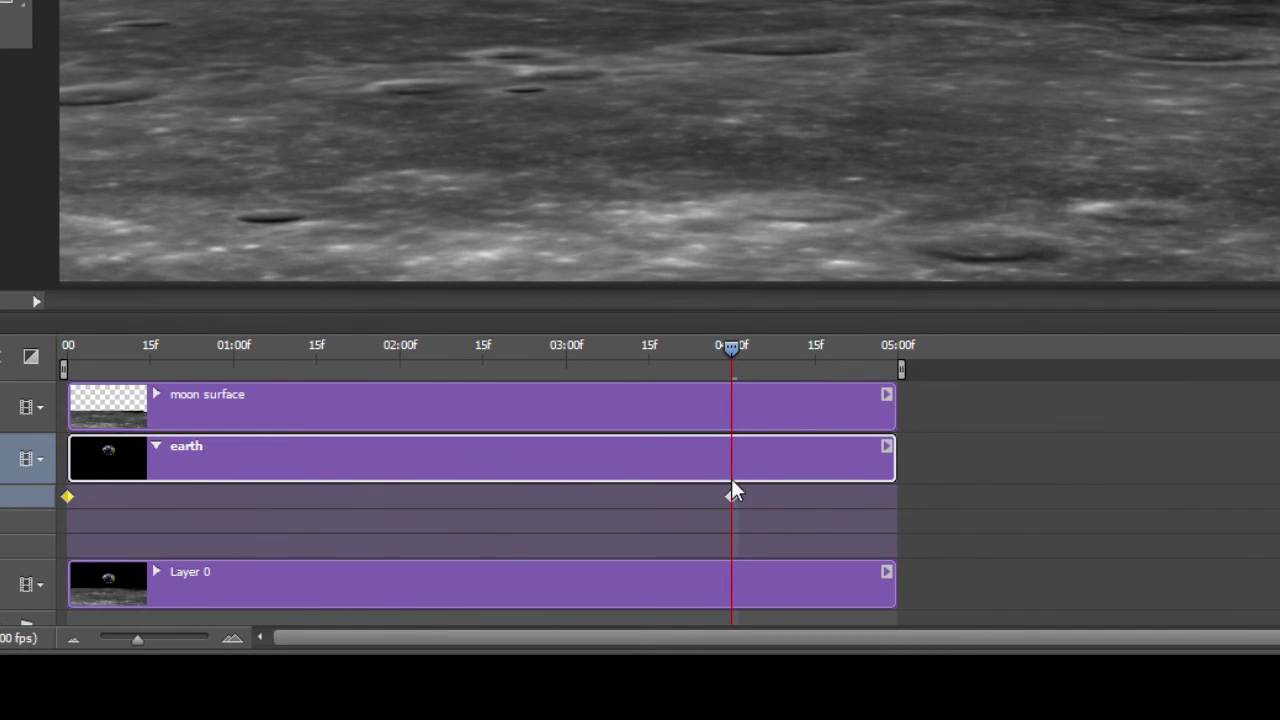
left_click_drag(729, 349, 104, 560)
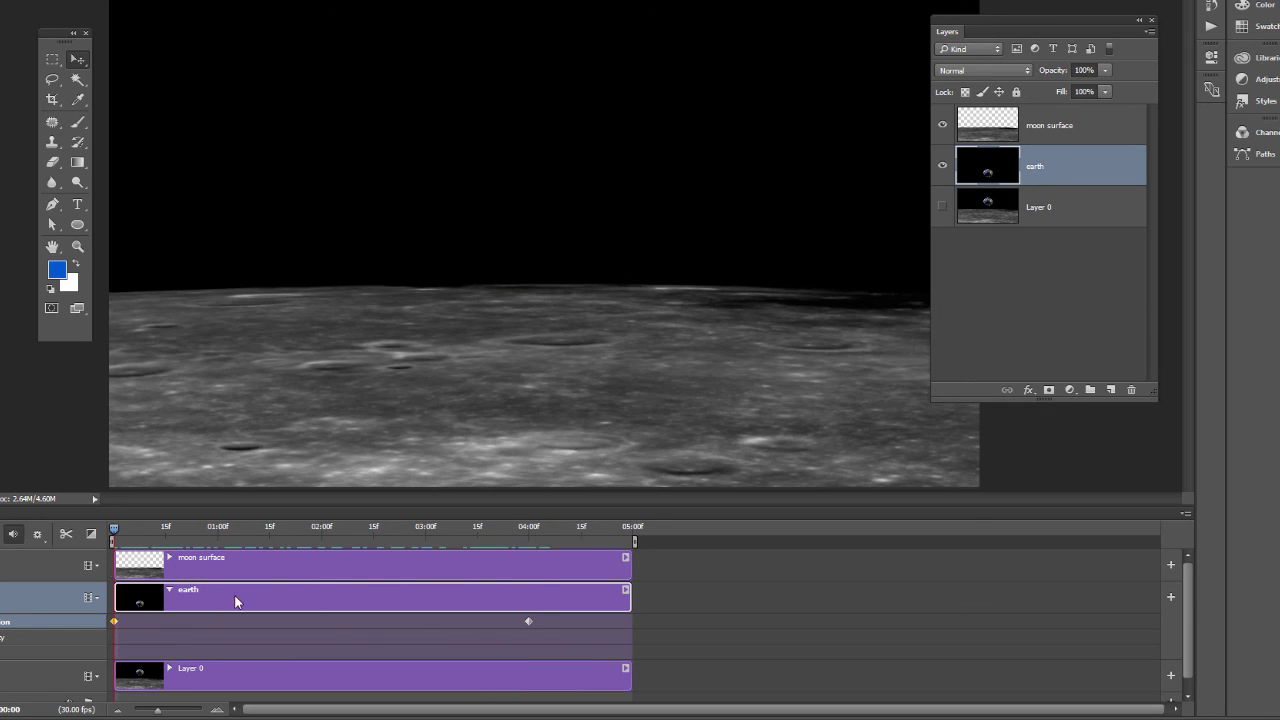
key("space")
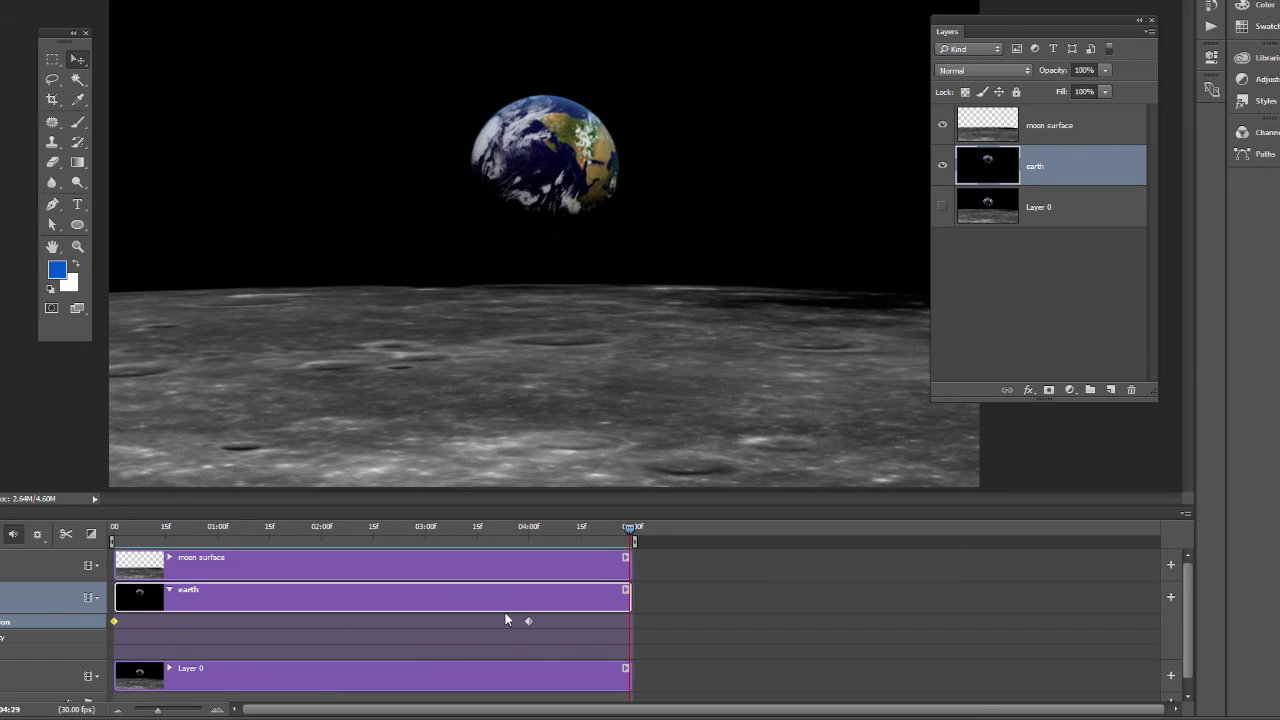
Move the start keyframe to about 1:20 and the end just past 2 seconds, then replay
left_click_drag(113, 619, 160, 621)
left_click_drag(249, 628, 285, 630)
left_click_drag(531, 623, 356, 624)
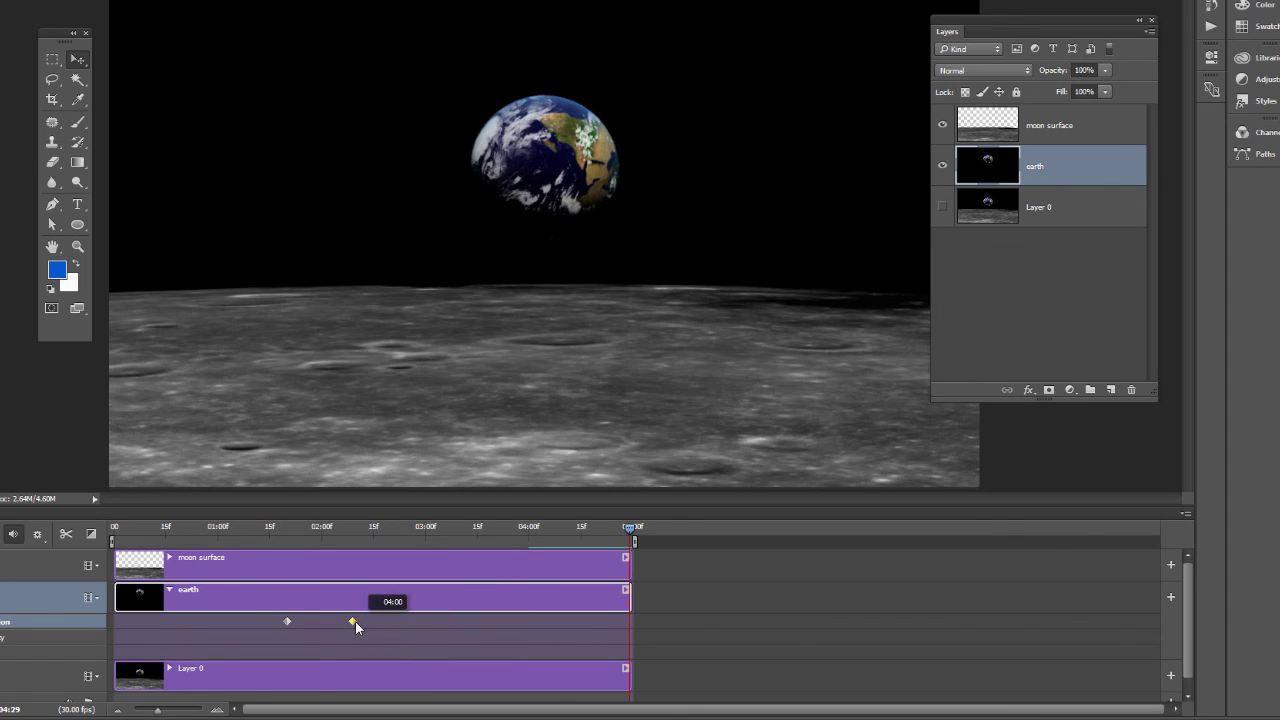
left_click_drag(631, 536, 221, 548)
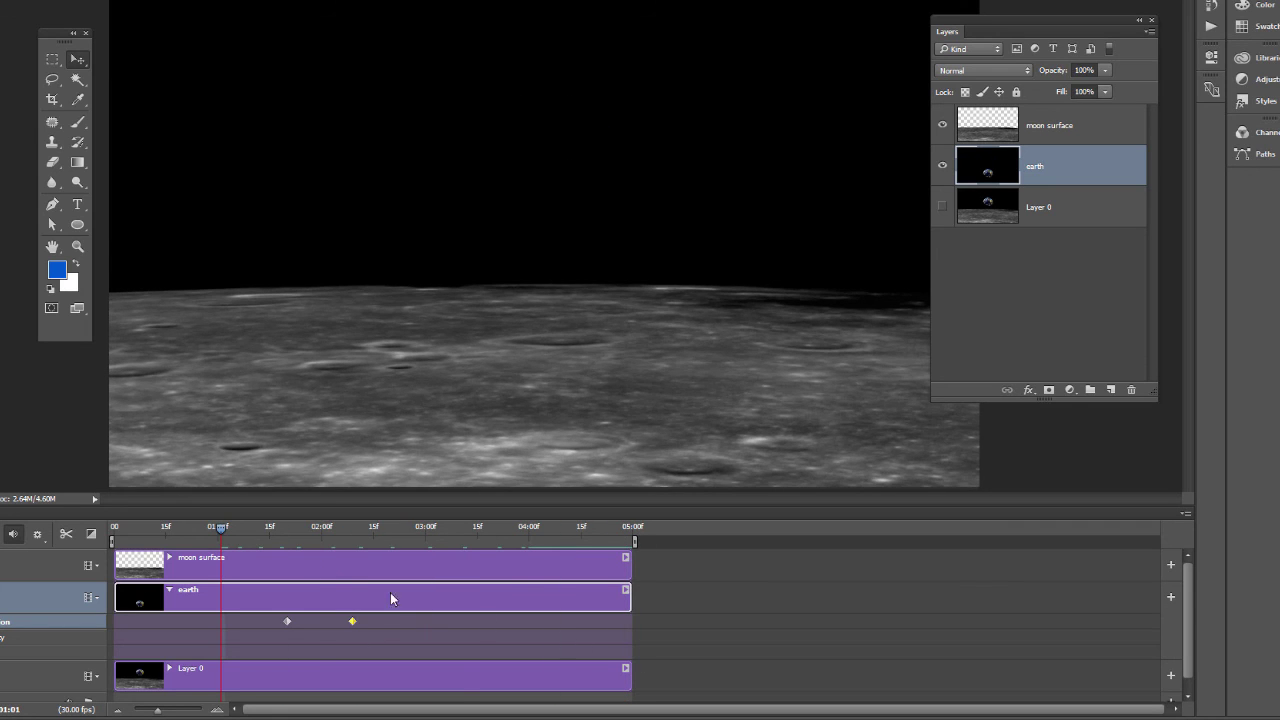
key("space")
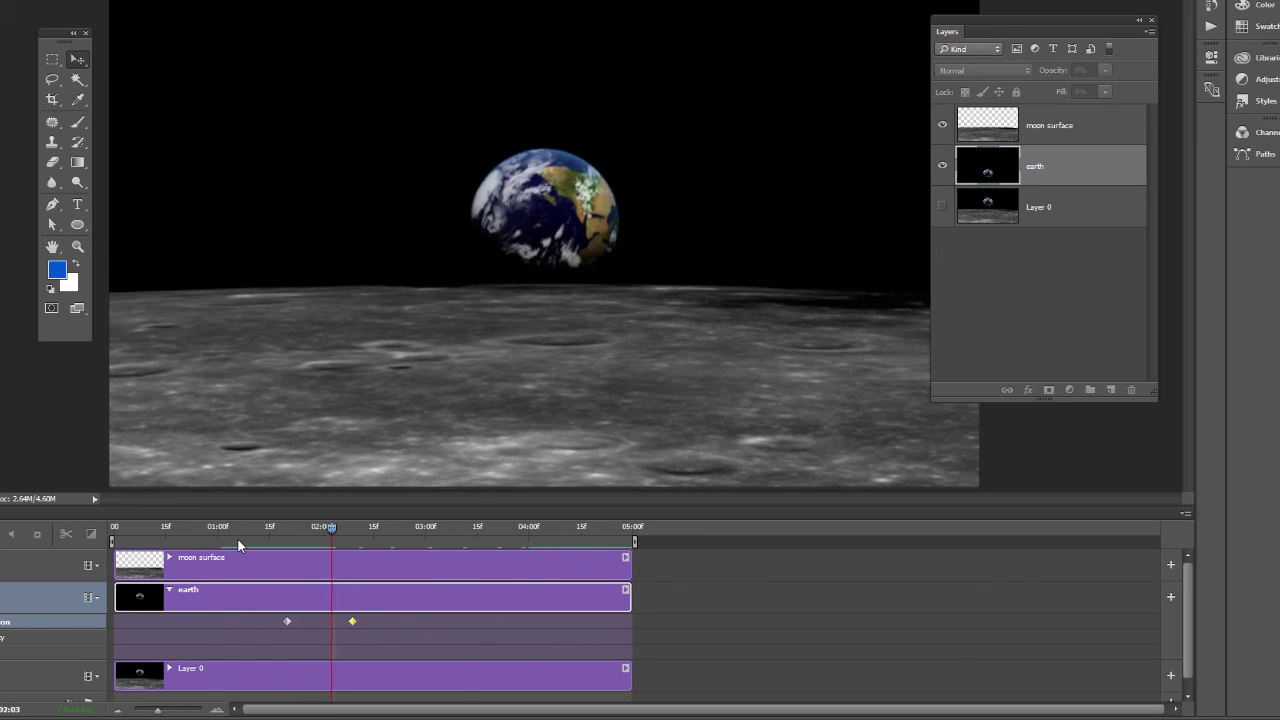